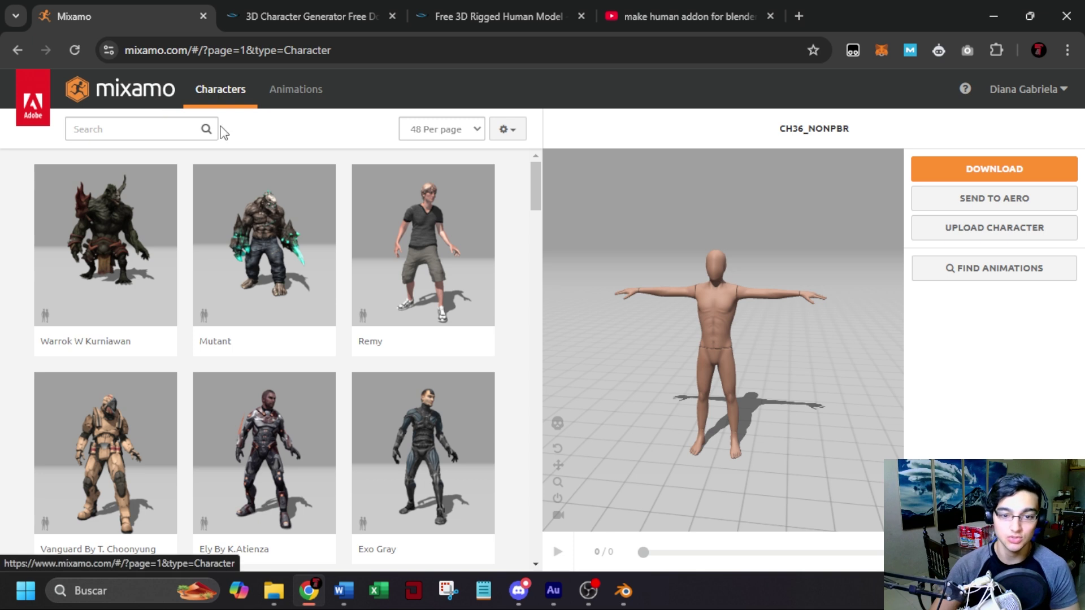
- Browse the Mixamo character library and load the Leonard character into the preview
scroll(515, 322, "down", 10)
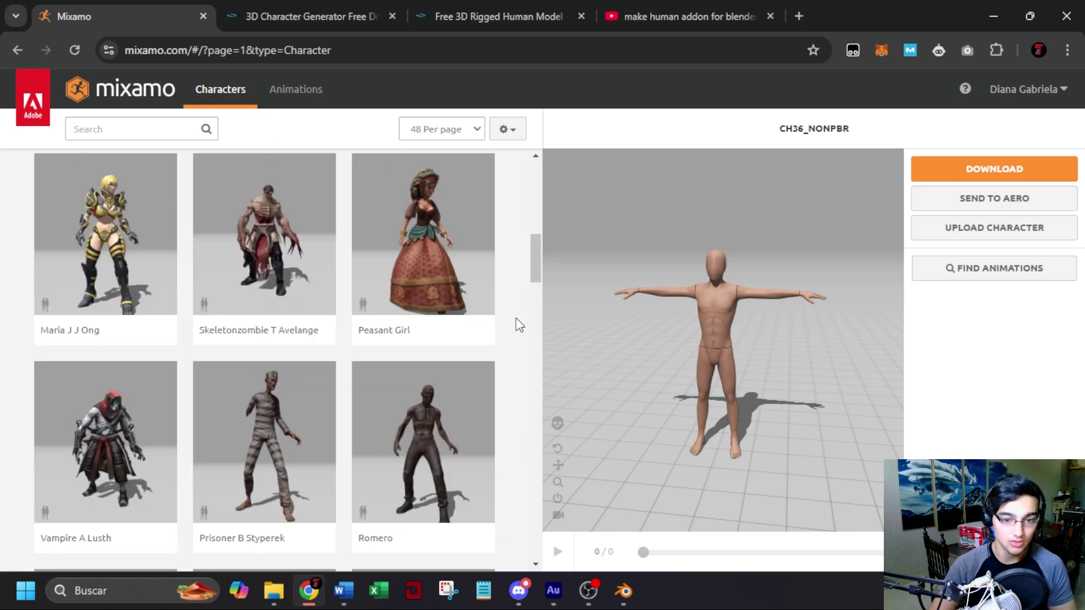
scroll(520, 326, "down", 8)
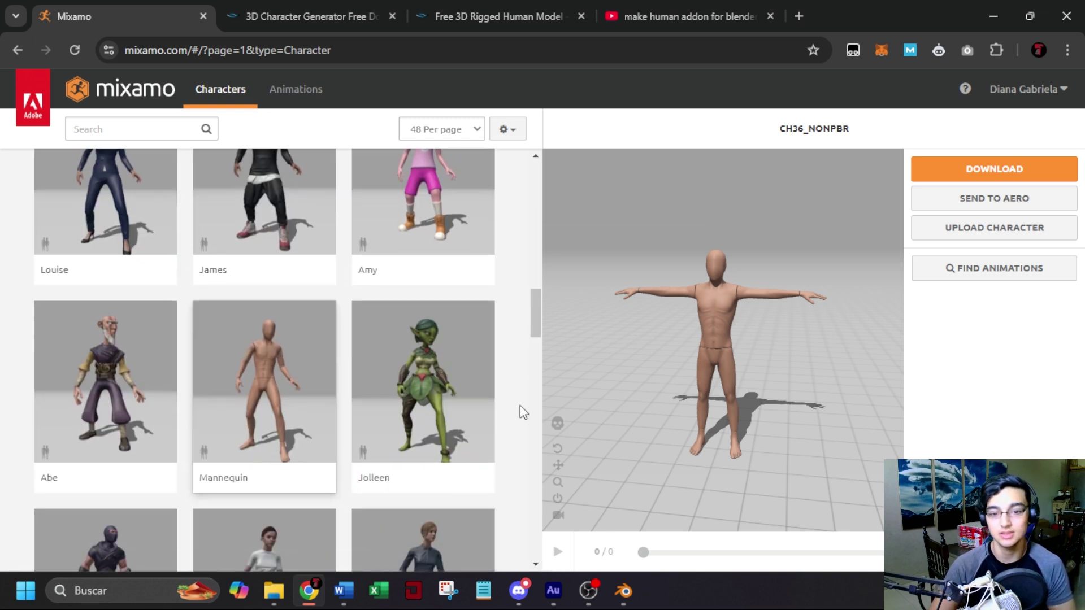
scroll(523, 412, "down", 1)
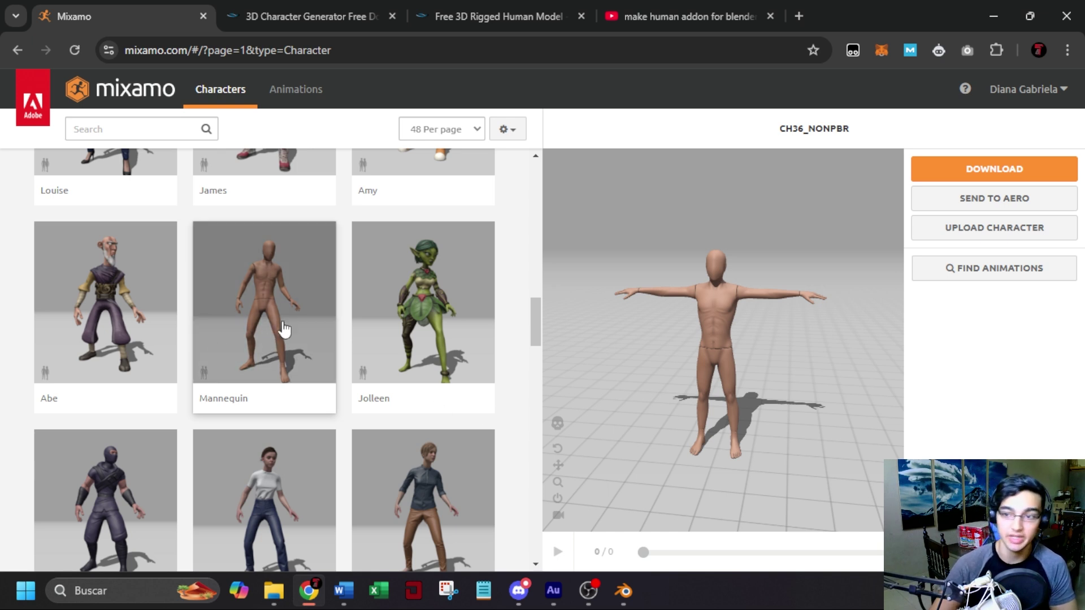
scroll(522, 476, "down", 10)
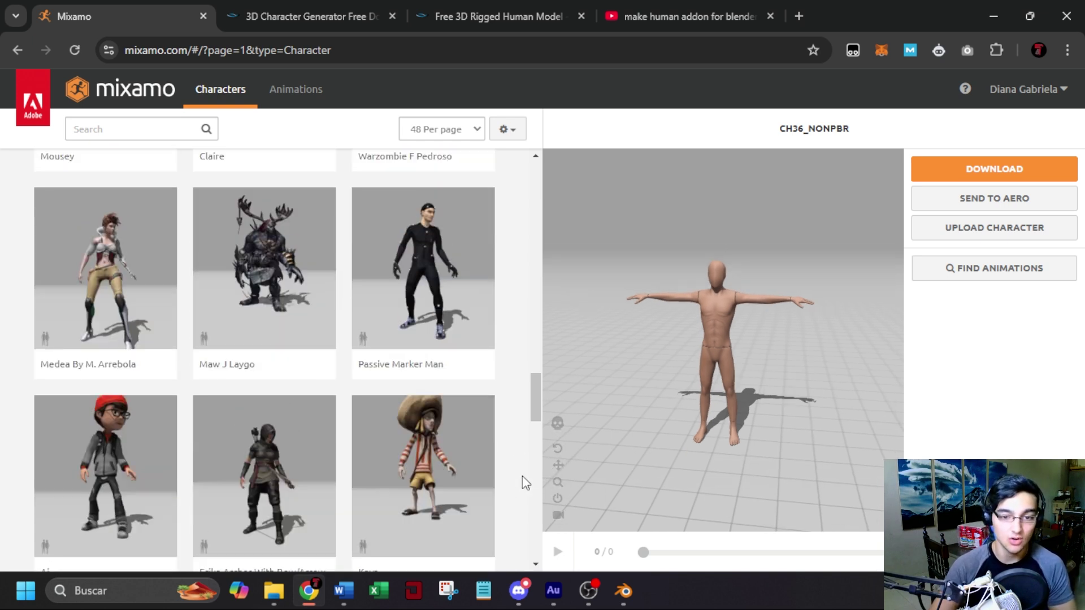
scroll(522, 482, "down", 5)
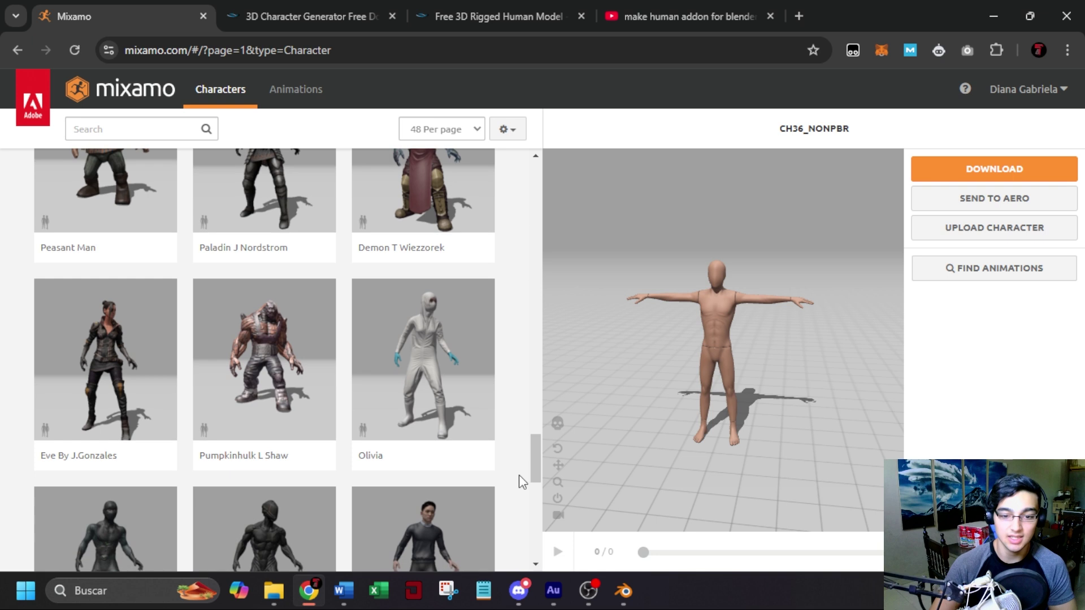
left_click(438, 405)
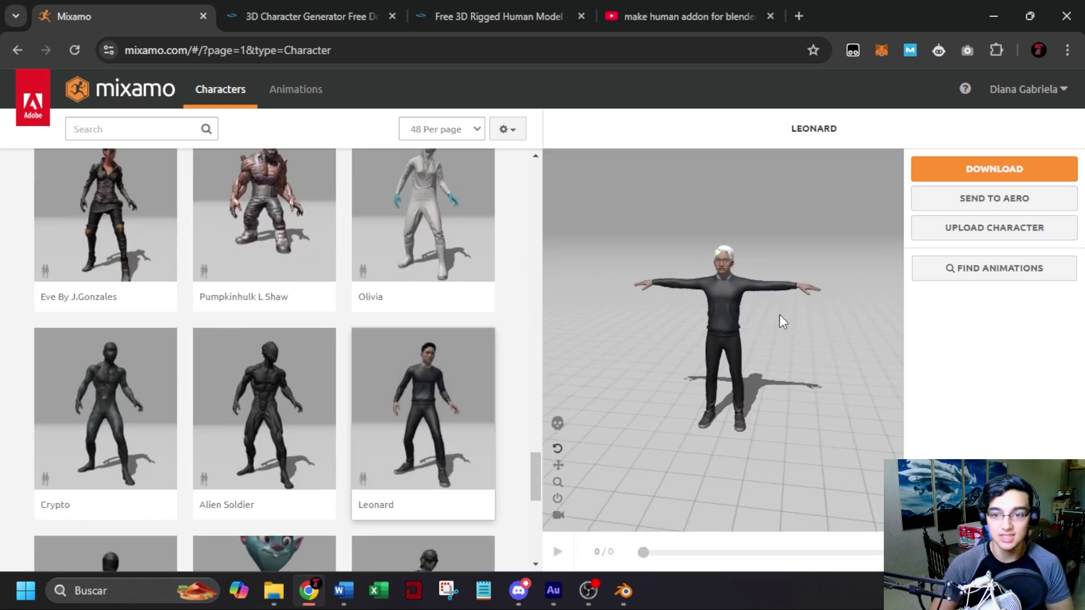
- Apply the Capoeira animation to the Leonard character and pause its playback
left_click(292, 102)
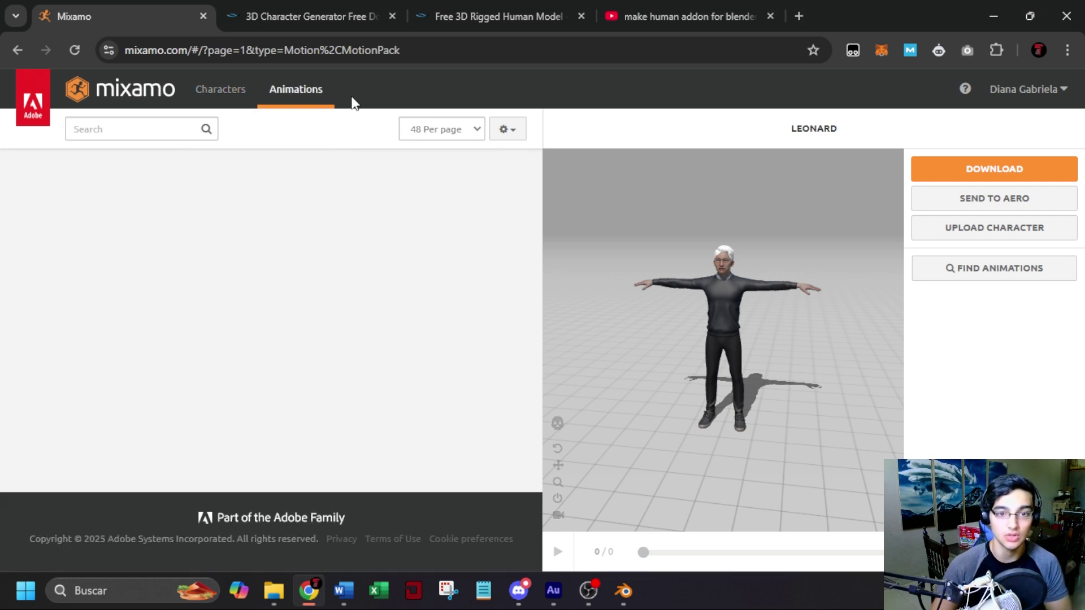
left_click(450, 244)
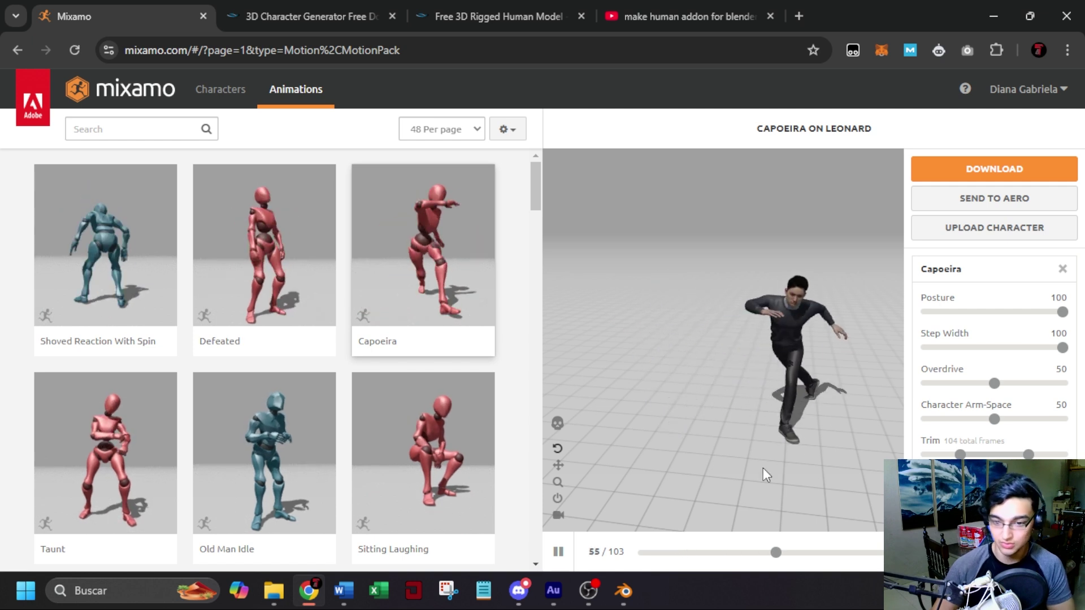
left_click(562, 555)
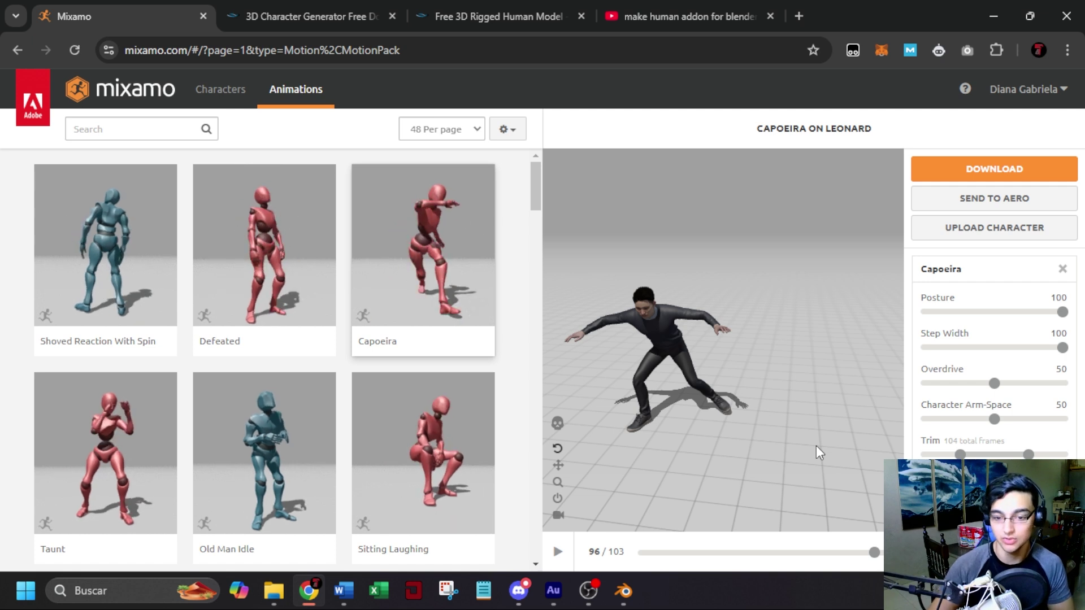
- Switch to Reallusion's Character Creator site and view its free resource page for the animatable CC Character Base
key("ctrl+Tab")
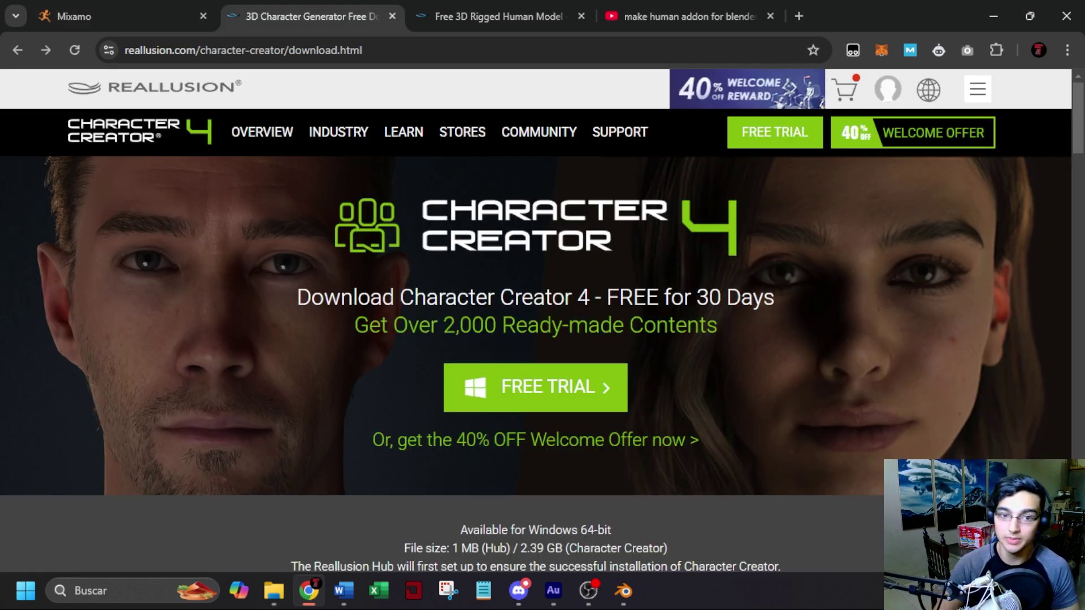
mouse_move(278, 135)
mouse_move(152, 310)
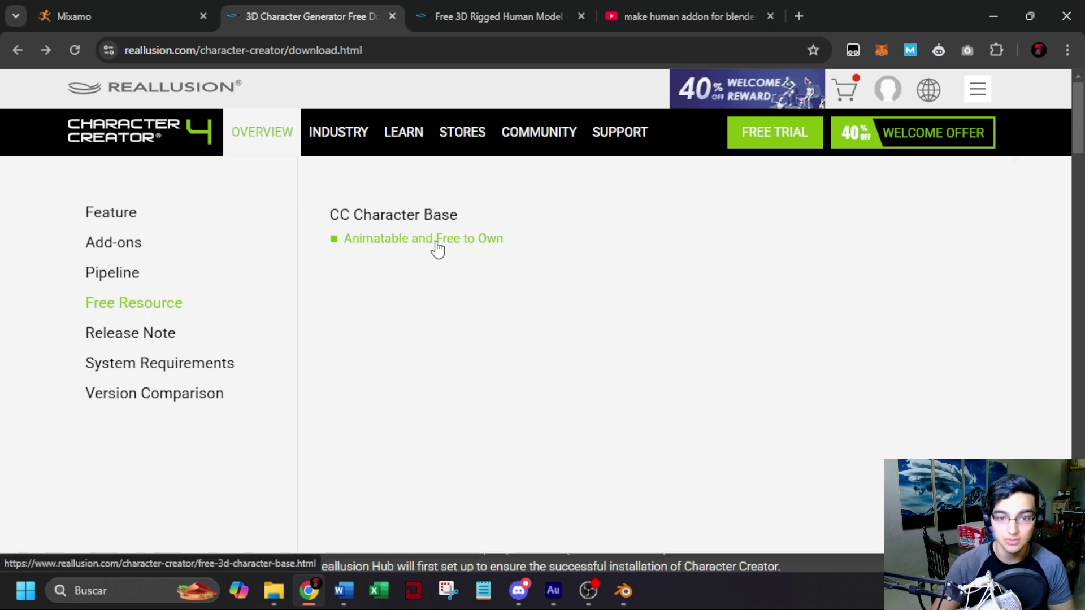
left_click(465, 248)
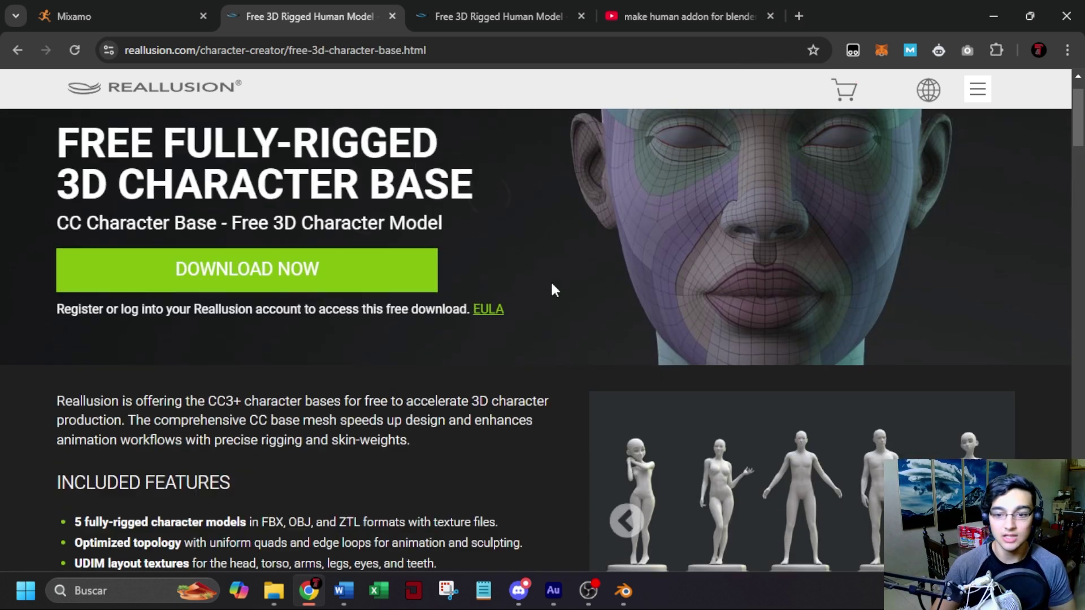
scroll(553, 288, "down", 4)
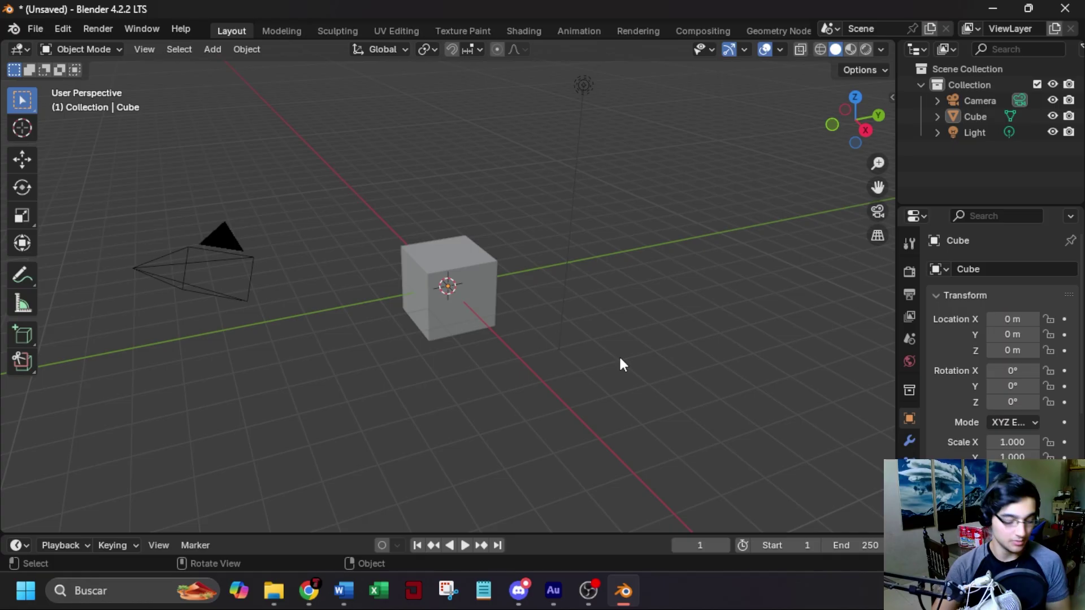
- In Blender, delete all the default scene objects and import the Ch36_nonPBR.fbx character with the default FBX settings
key("a")
key("Delete")
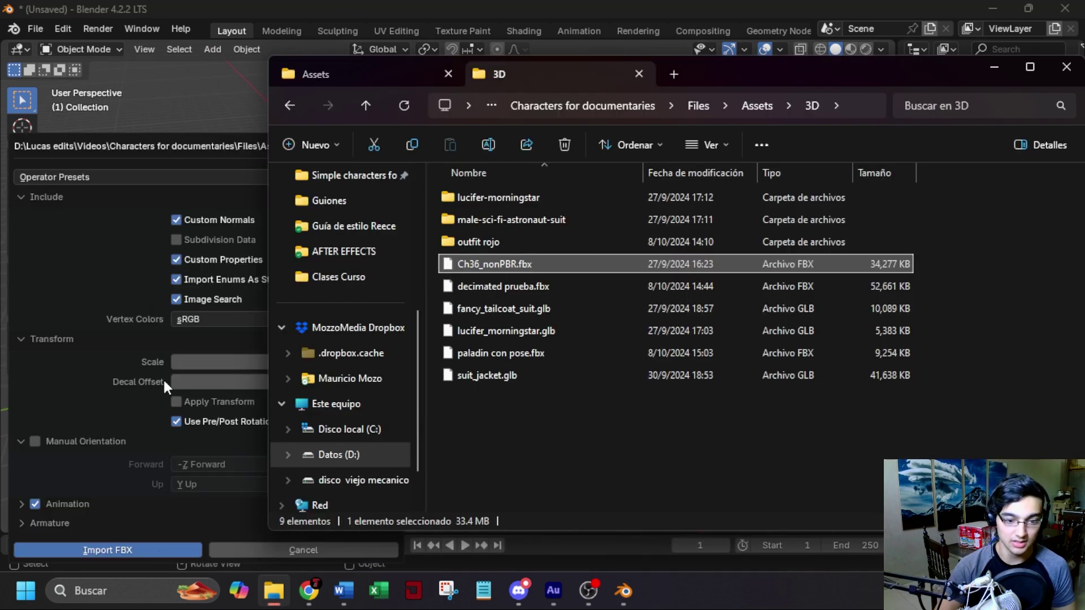
left_click(143, 548)
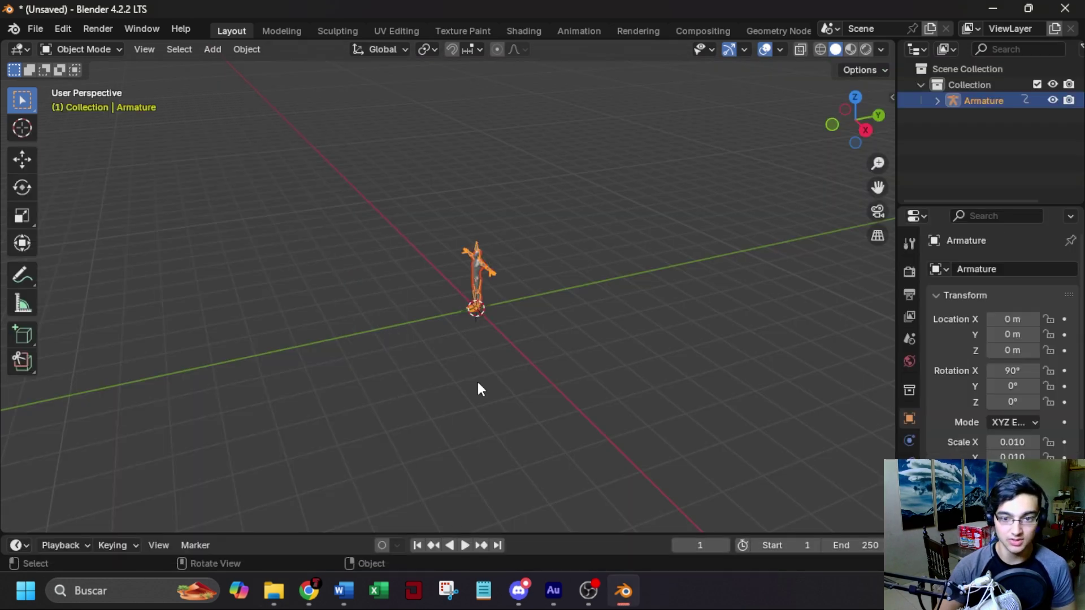
scroll(590, 359, "up", 5)
key("KP_Decimal")
middle_click_drag(595, 355, 712, 368)
scroll(612, 491, "down", 1)
left_click(612, 494)
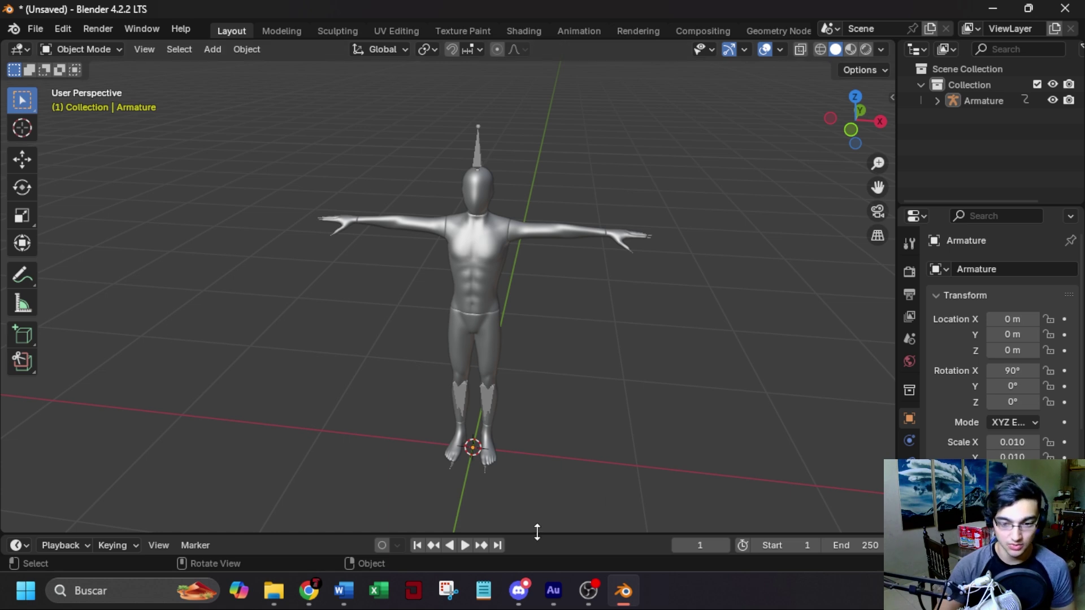
left_click_drag(537, 531, 537, 389)
left_click(479, 77)
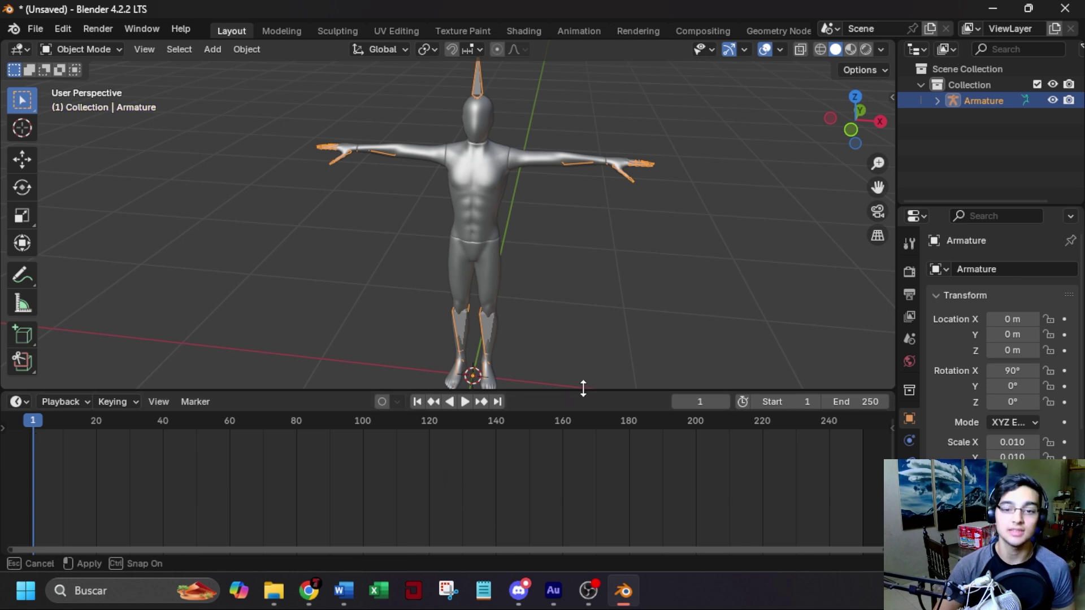
left_click_drag(582, 390, 596, 531)
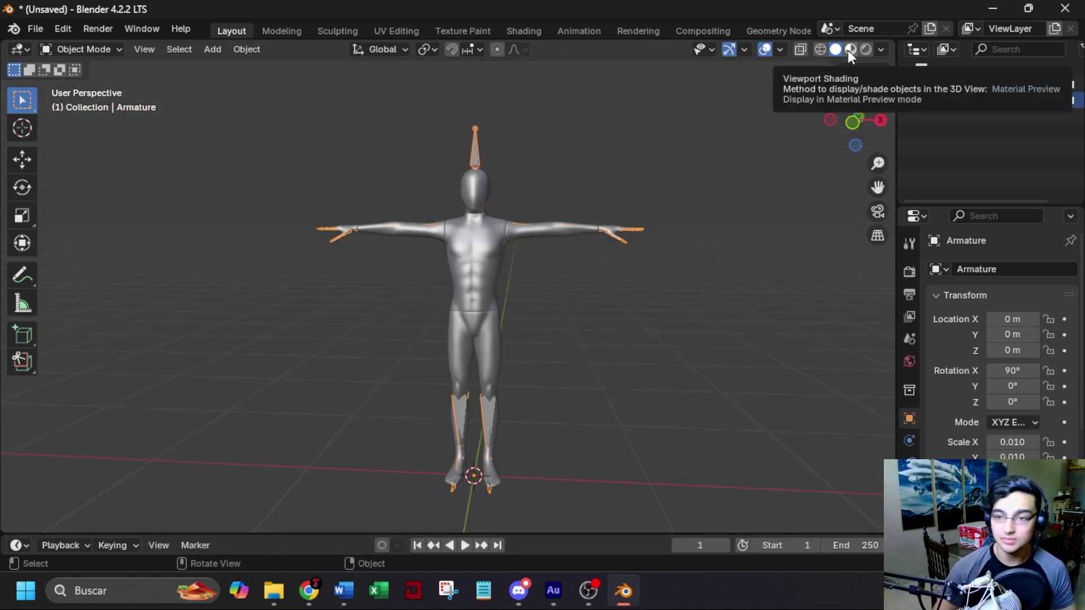
- Enable Material Preview shading and replace the Ch36_Body material on the character's body mesh with a new material
left_click(848, 49)
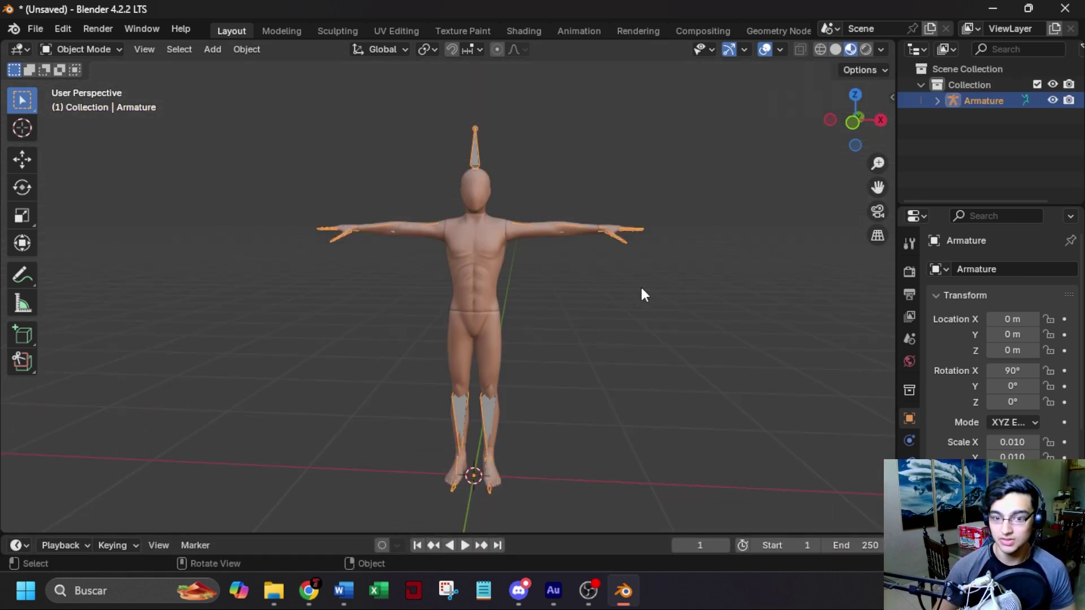
scroll(566, 280, "up", 3)
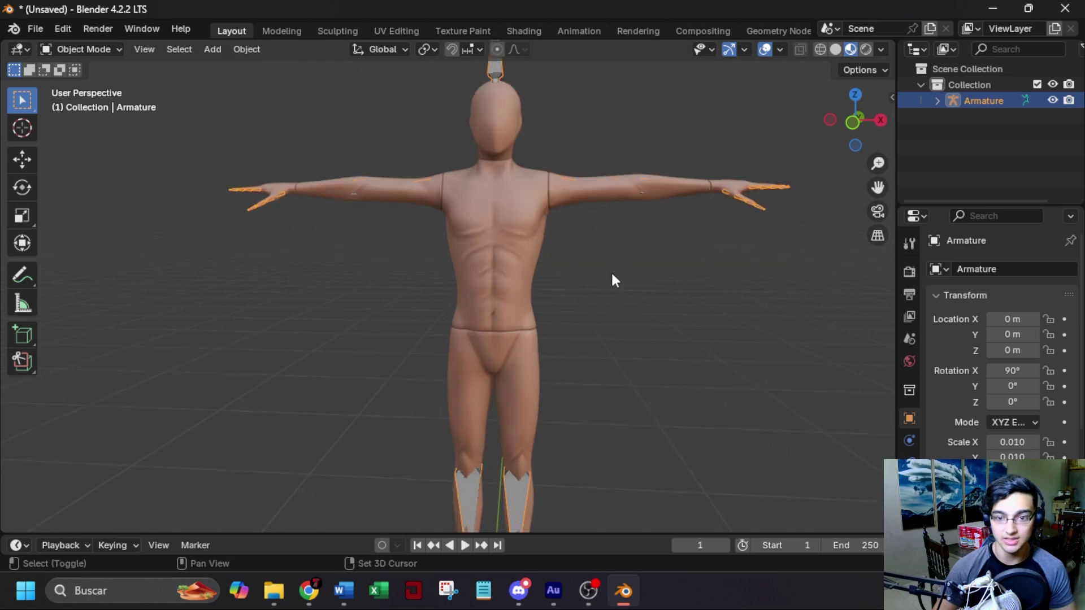
left_click(480, 281)
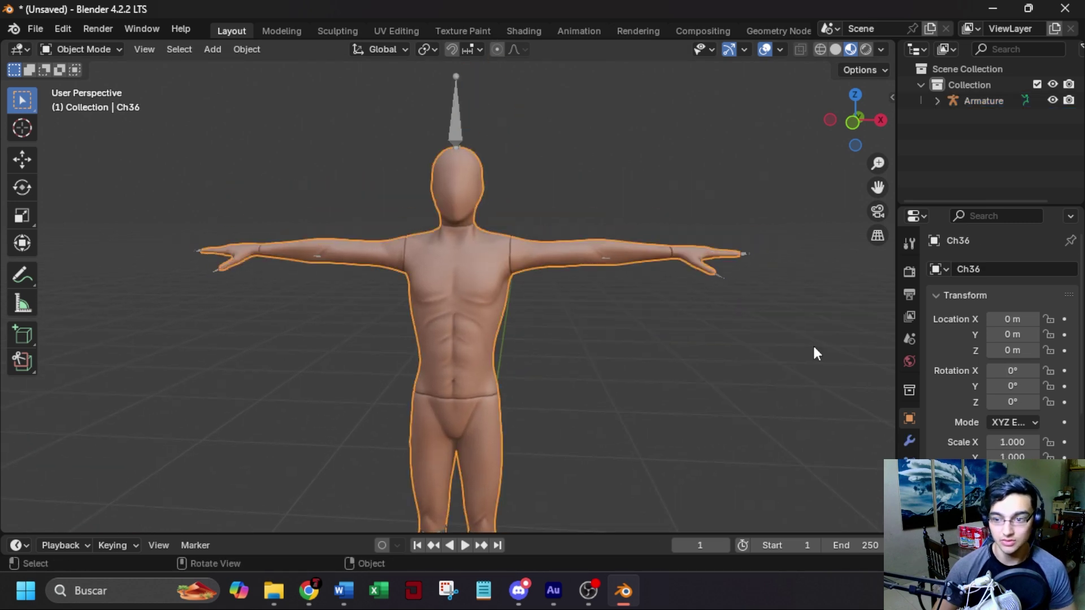
left_click(908, 550)
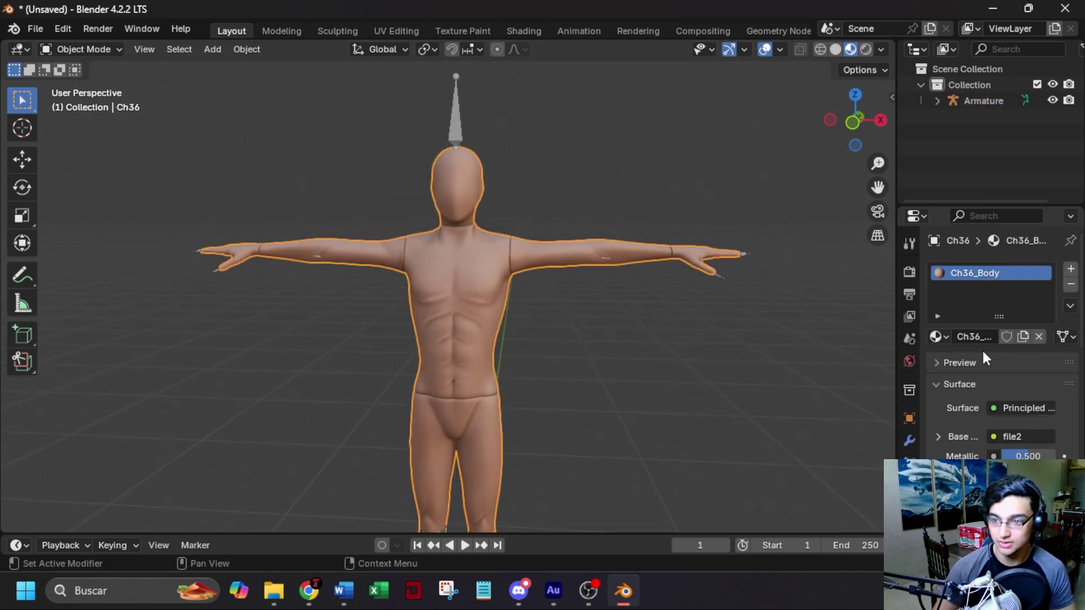
left_click(1071, 284)
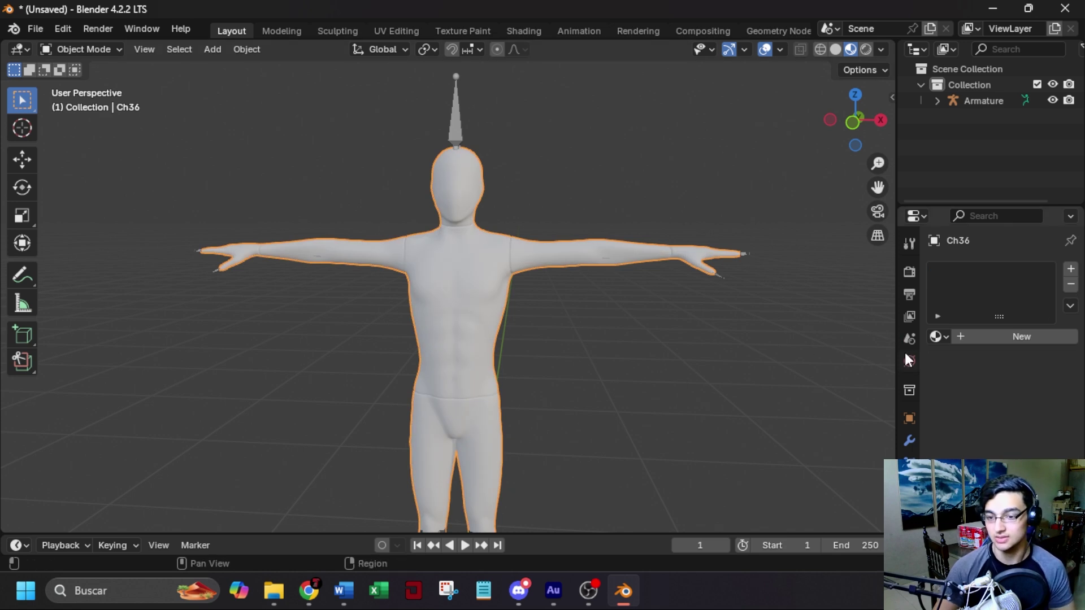
left_click(974, 337)
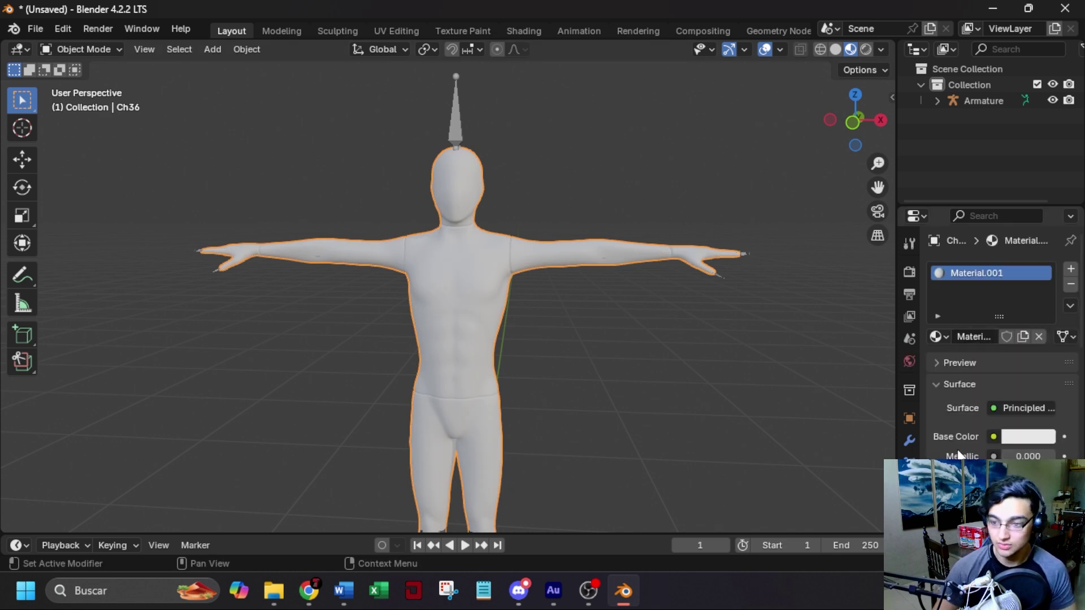
- Set the new material's base color to blue, with hue about 0.665 and saturation about 0.93
scroll(959, 455, "down", 1)
left_click(1028, 405)
left_click(1001, 198)
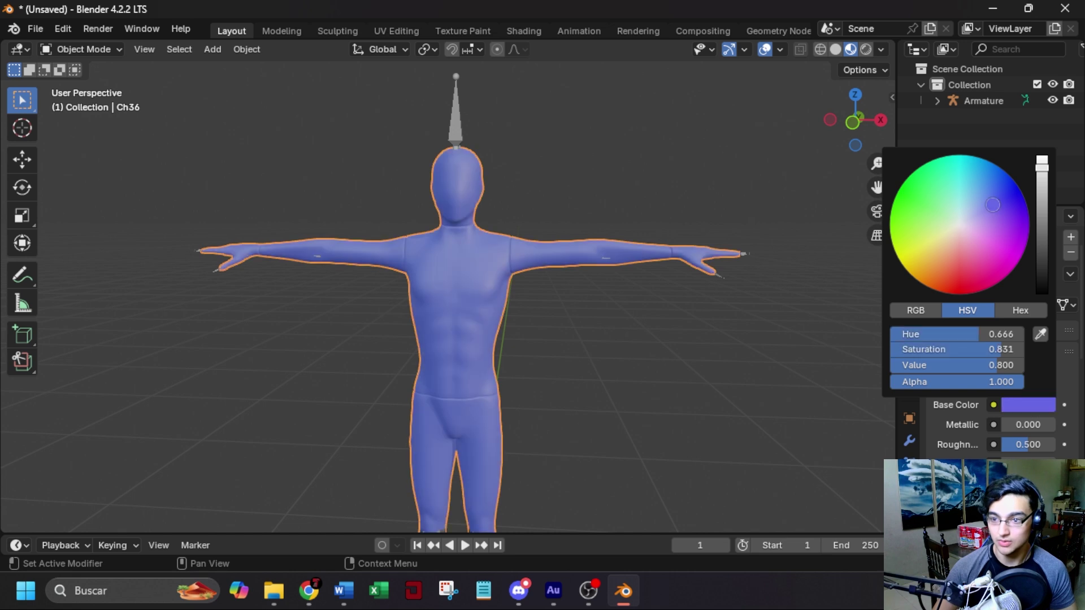
- Apply flat shading to the character's body mesh
middle_click_drag(611, 342, 625, 341)
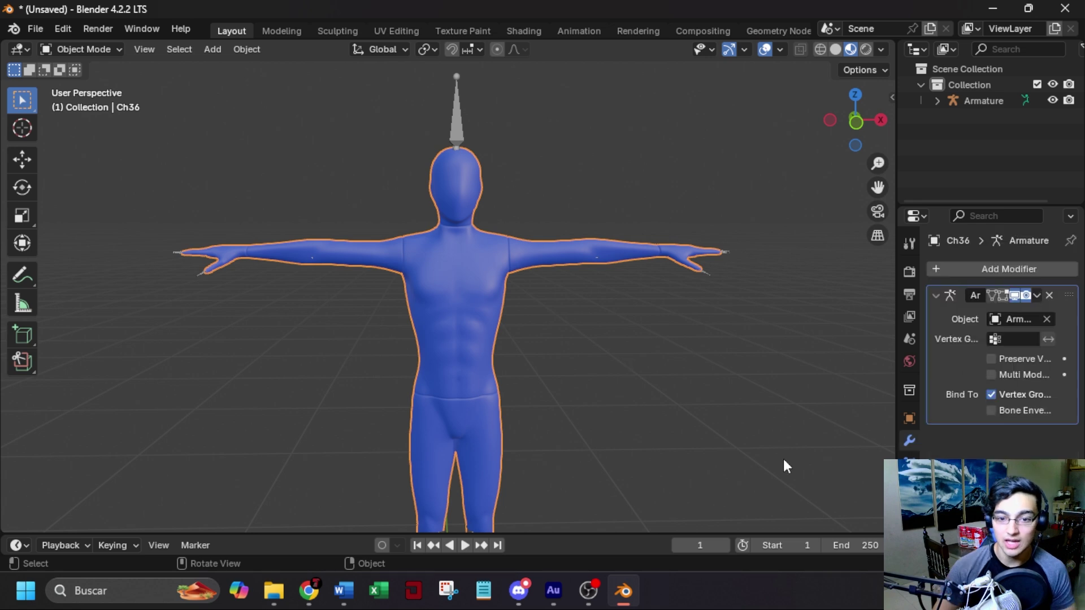
right_click(457, 270)
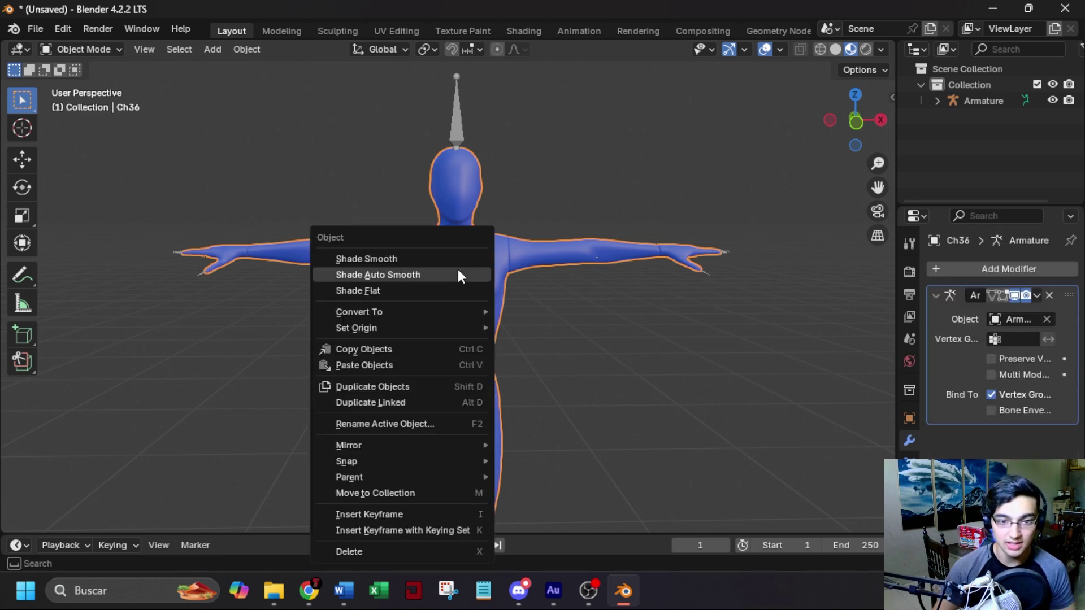
left_click(380, 290)
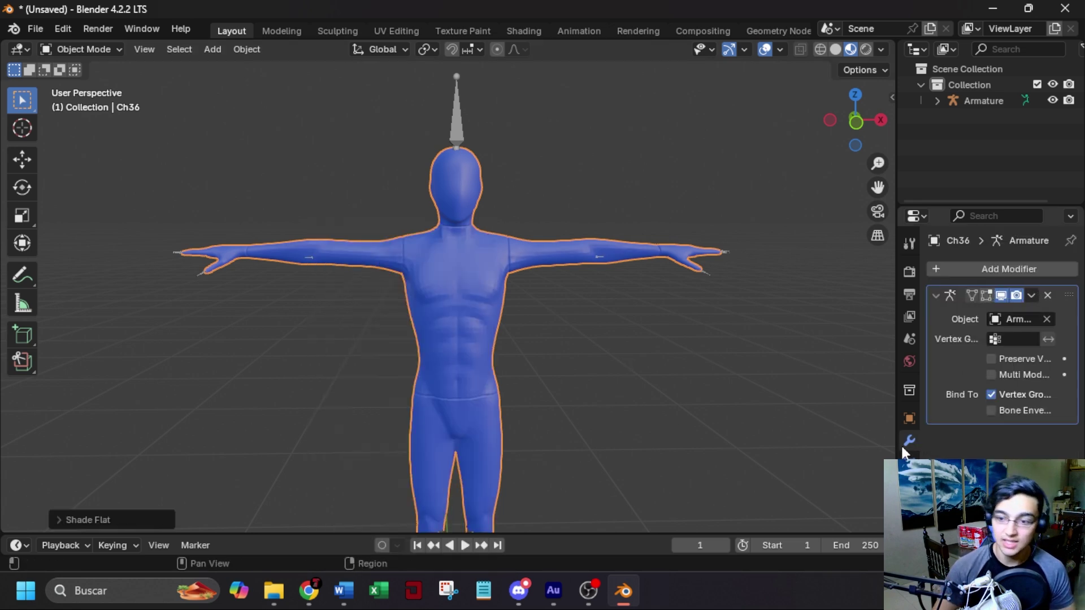
- Add a Decimate modifier in Collapse mode to the body mesh and set its ratio to 0.03
left_click(992, 270)
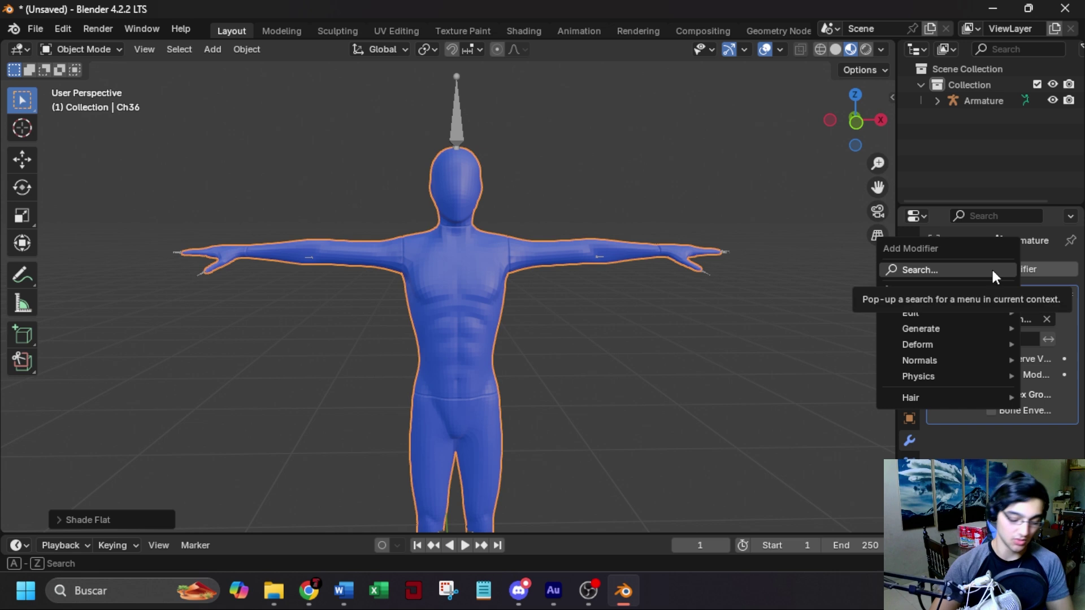
left_click(993, 270)
type("dec")
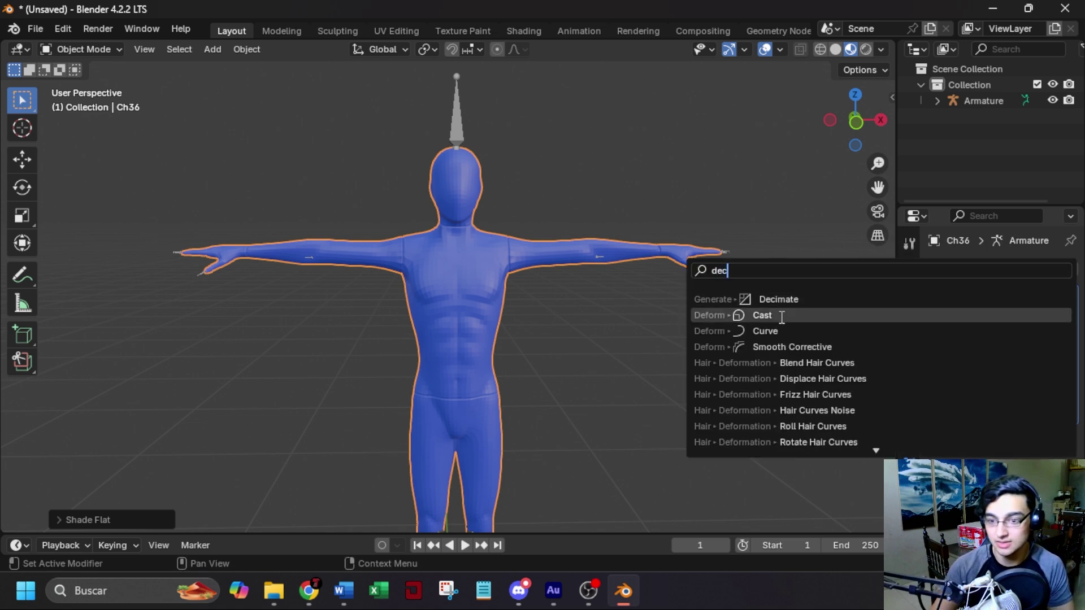
left_click(810, 301)
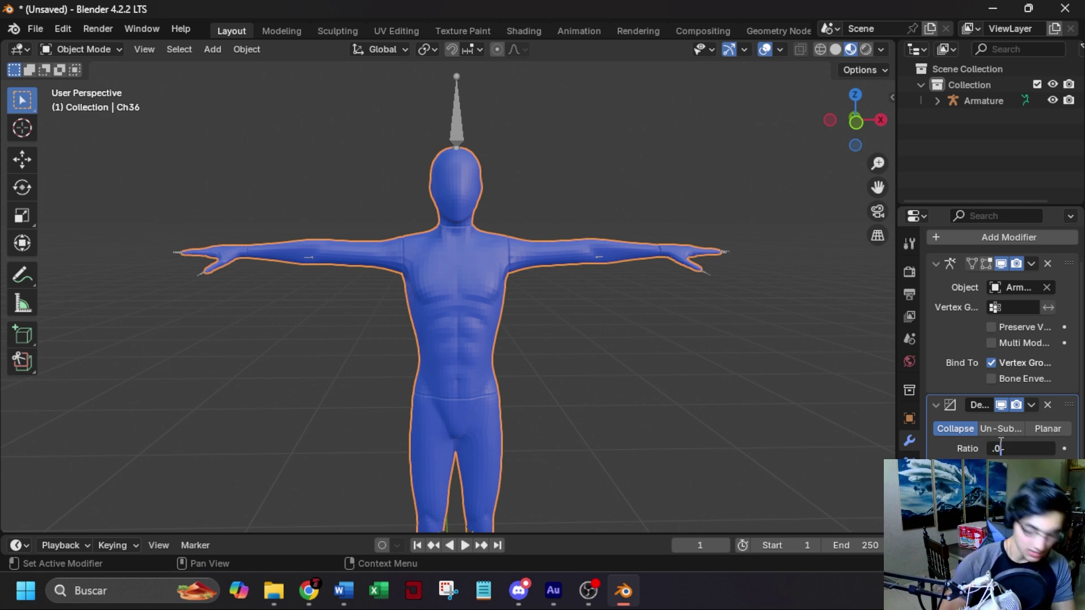
left_click(996, 442)
type(".03")
key("Return")
middle_click_drag(622, 304, 673, 310)
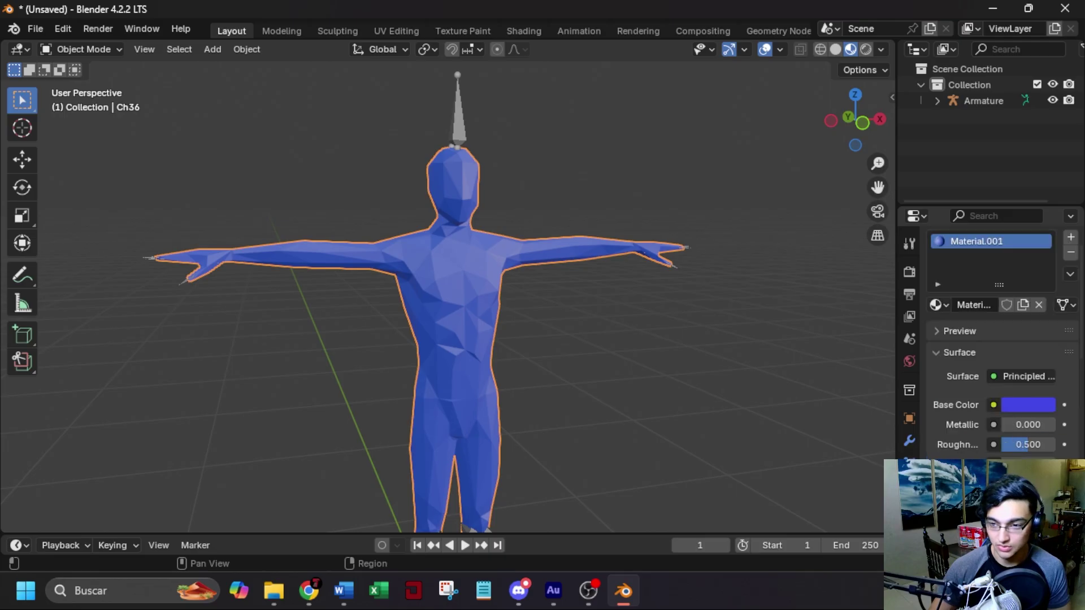
- Change the body material's base color to pure white by maximizing its value and removing its saturation
left_click(1025, 406)
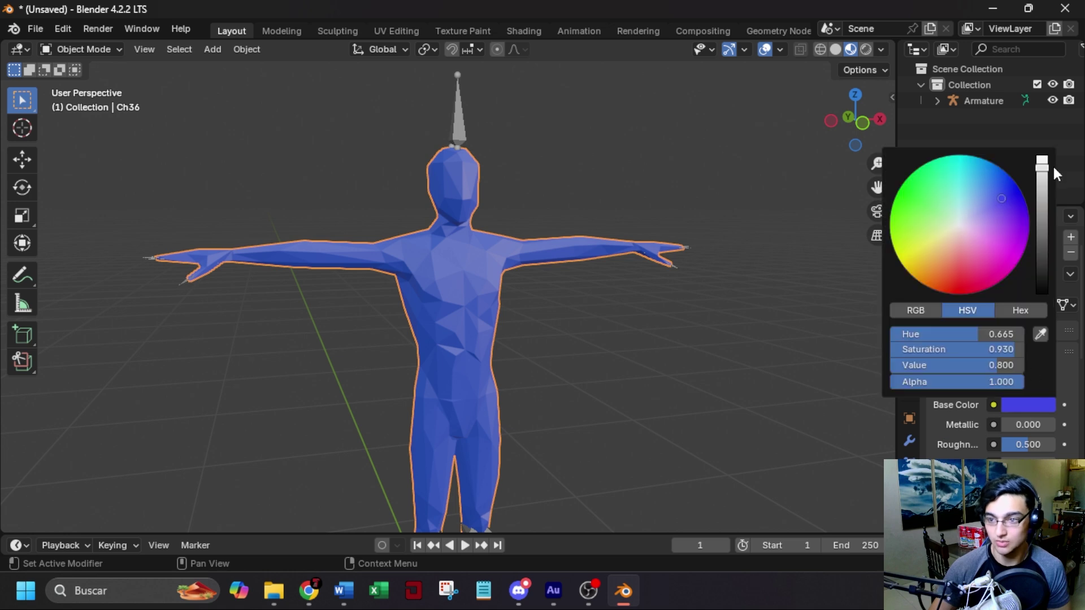
left_click_drag(1042, 170, 1042, 154)
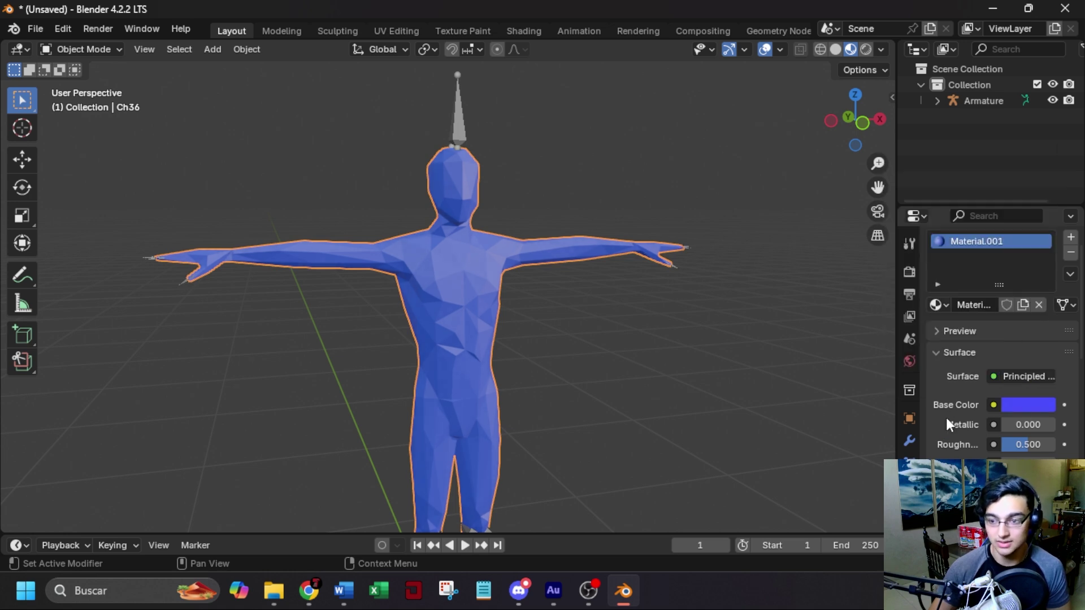
left_click(1021, 406)
left_click_drag(971, 351, 859, 351)
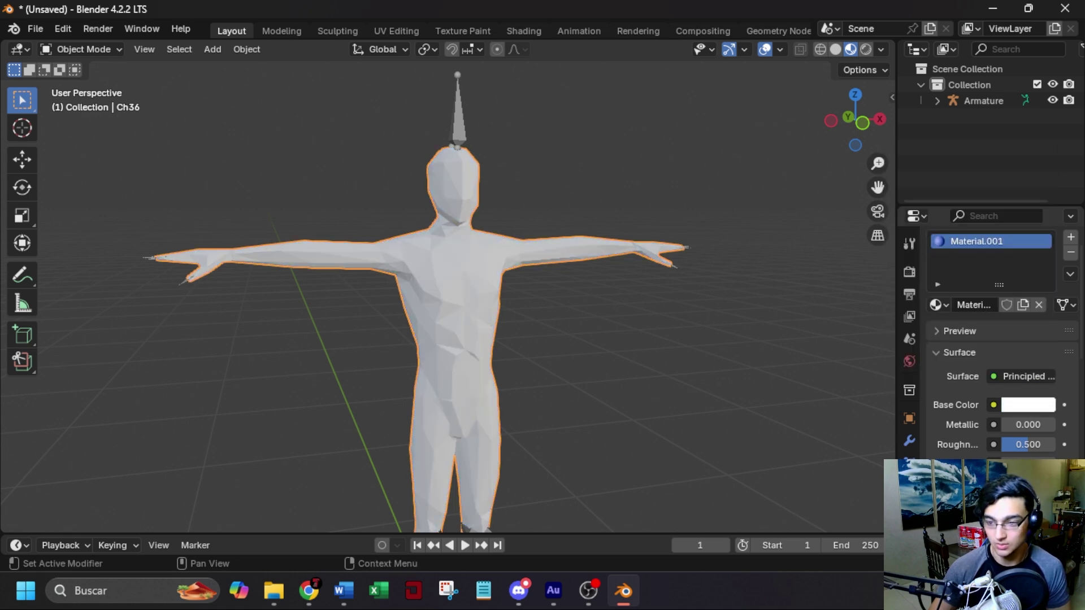
- Set the body material's emission strength to 5.7 and its emission color to pure red with hue 0.002 and saturation 1.0
scroll(972, 450, "down", 6)
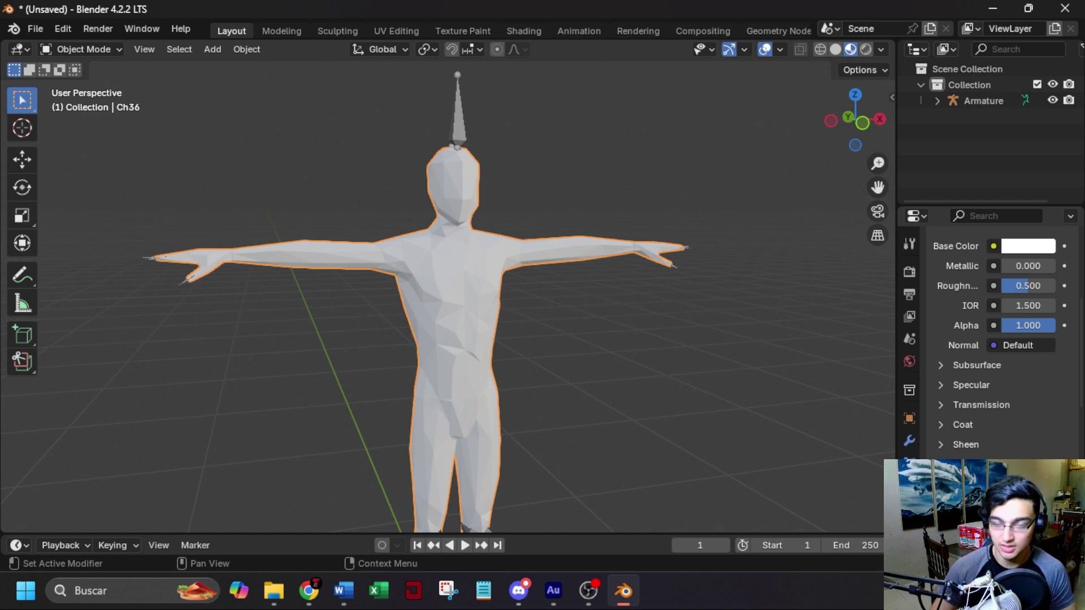
left_click_drag(1028, 504, 1045, 504)
middle_click_drag(737, 406, 667, 372)
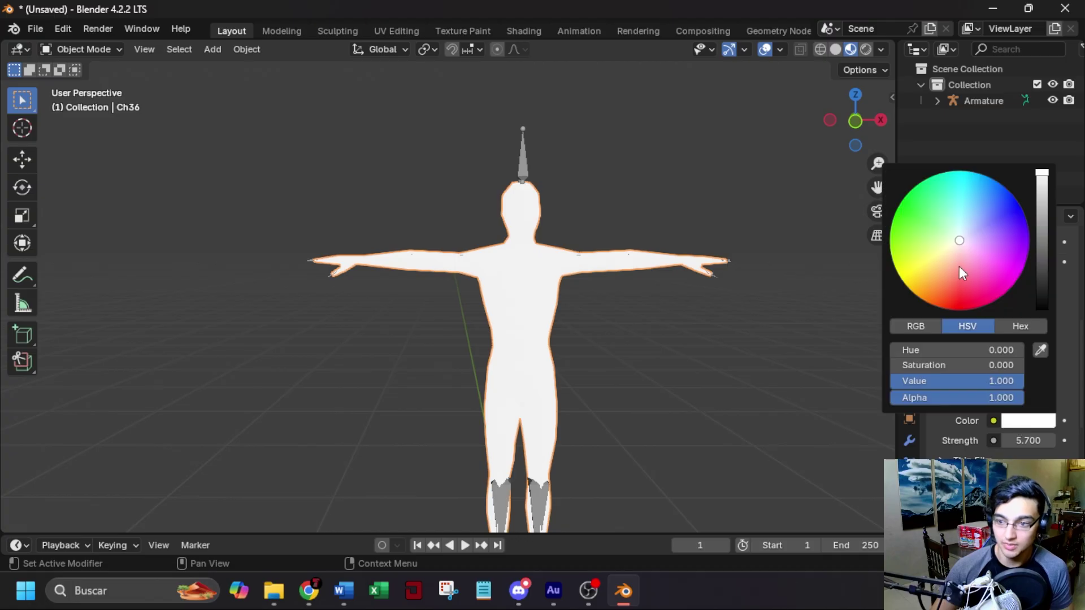
left_click_drag(958, 267, 952, 310)
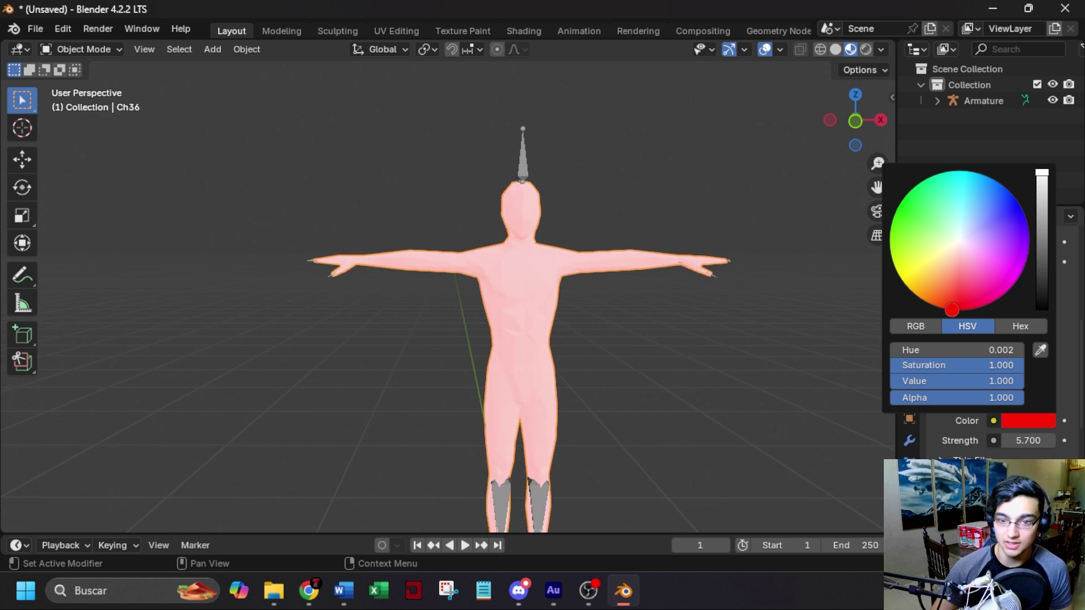
- Pick a different base color for the red-glowing body material
scroll(949, 436, "up", 10)
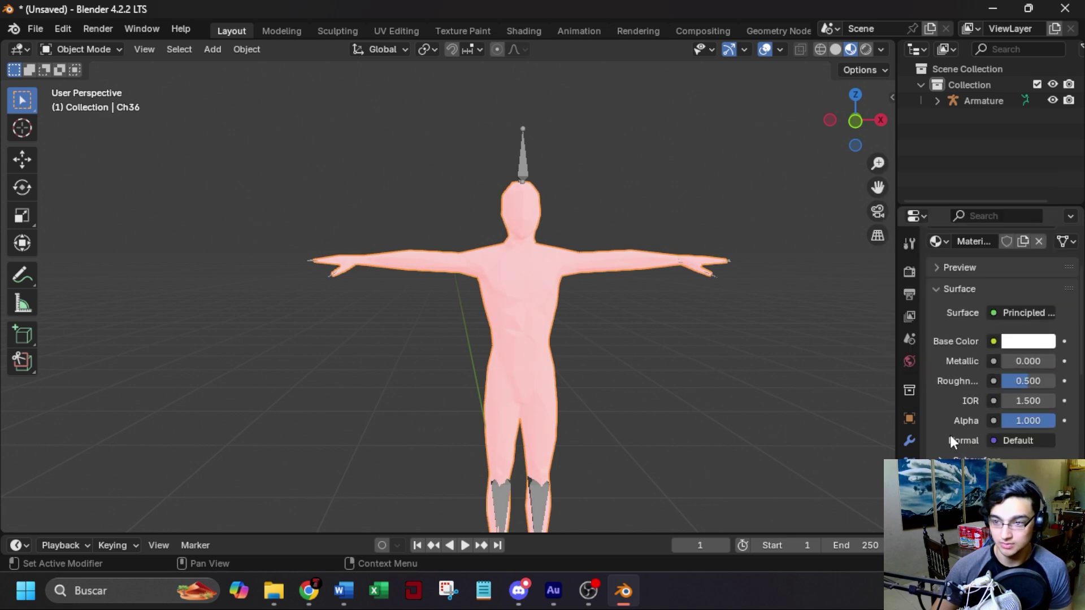
left_click(1009, 343)
left_click(957, 211)
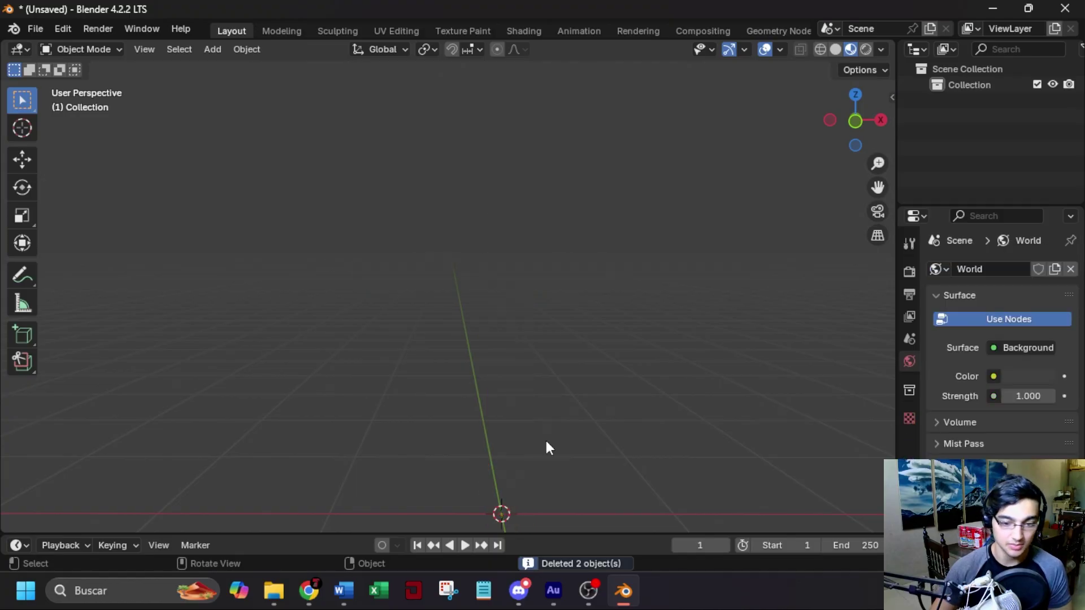
- Import the Ch18_nonPBR.fbx character from the Assets folder into the scene with the default FBX import settings
left_click(275, 591)
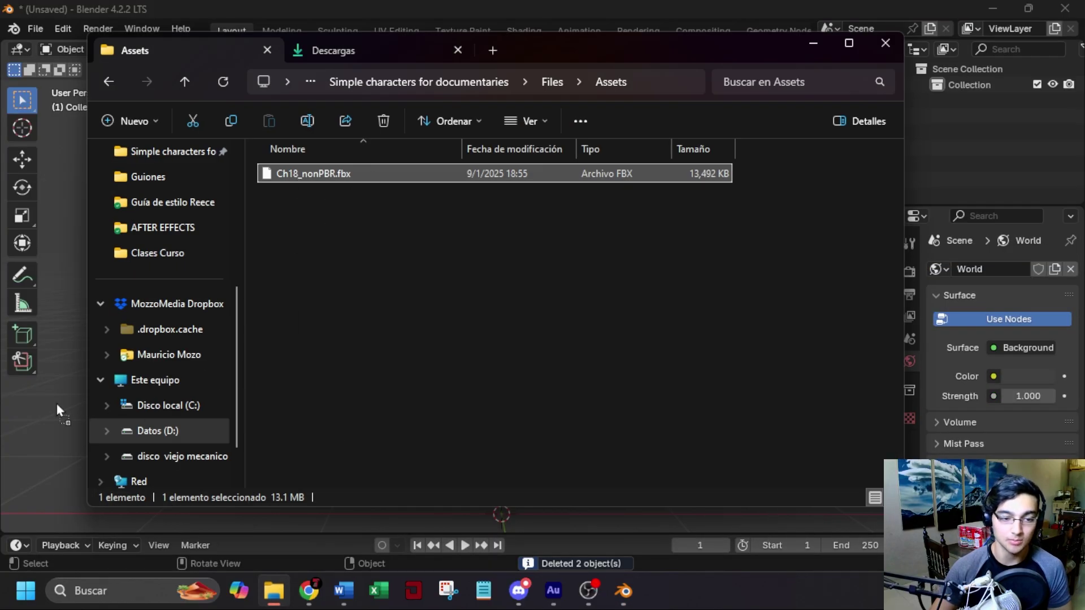
left_click_drag(56, 404, 33, 425)
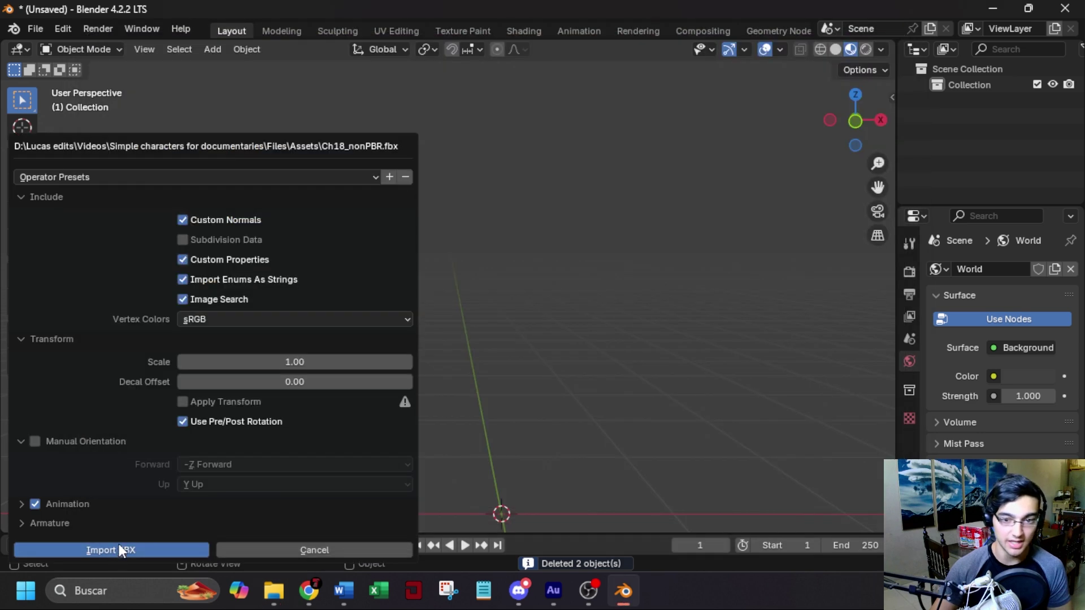
left_click(118, 550)
- Replace the imported character's Ch18_Body material with a new one whose base color is red, with hue 0.999 and saturation 0.903
left_click(514, 293)
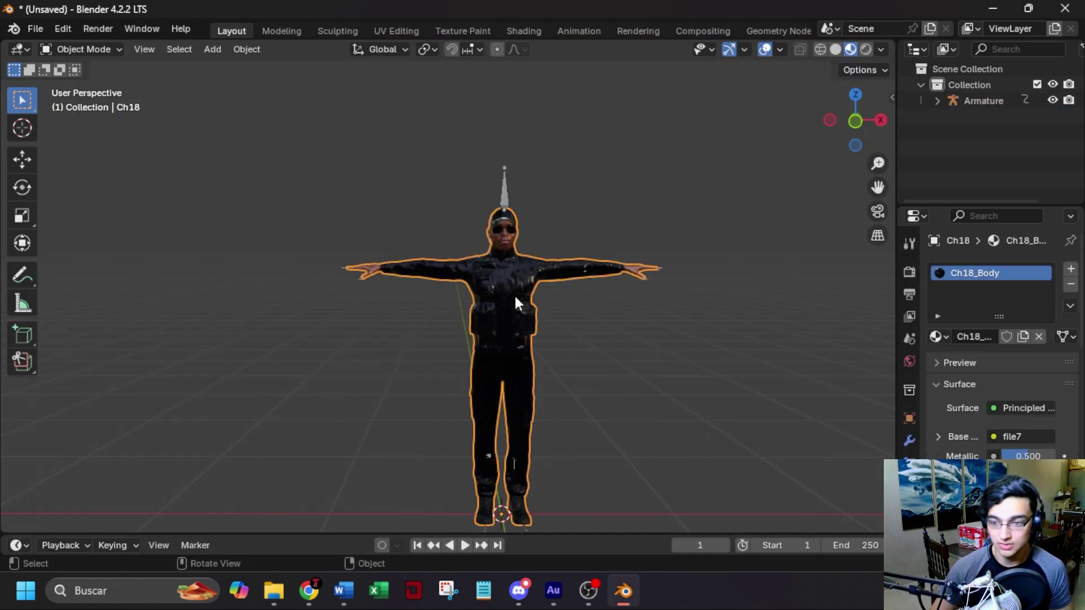
left_click(1070, 285)
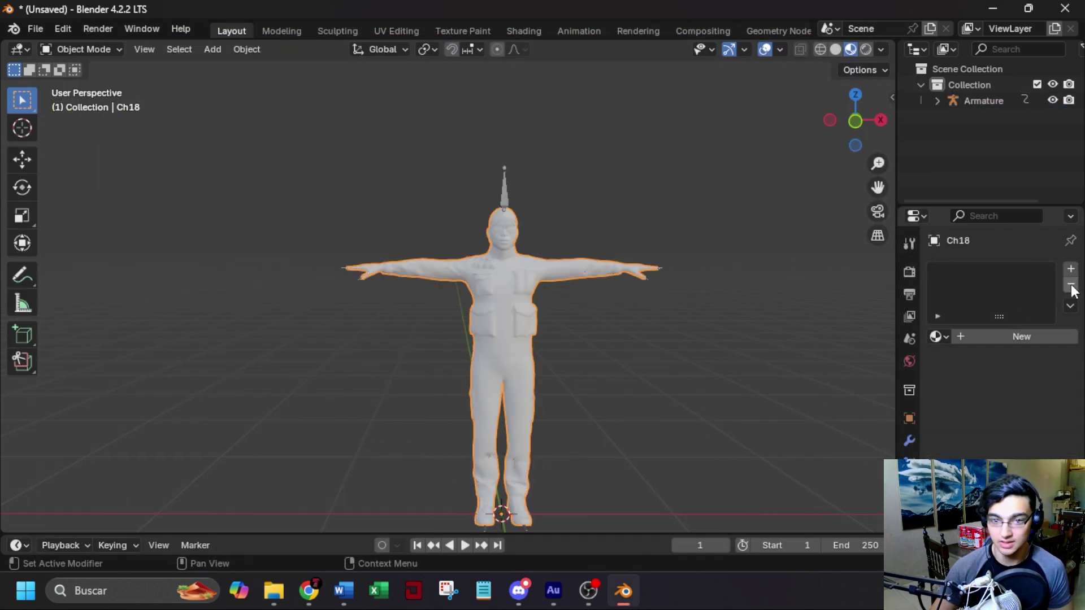
left_click(1008, 336)
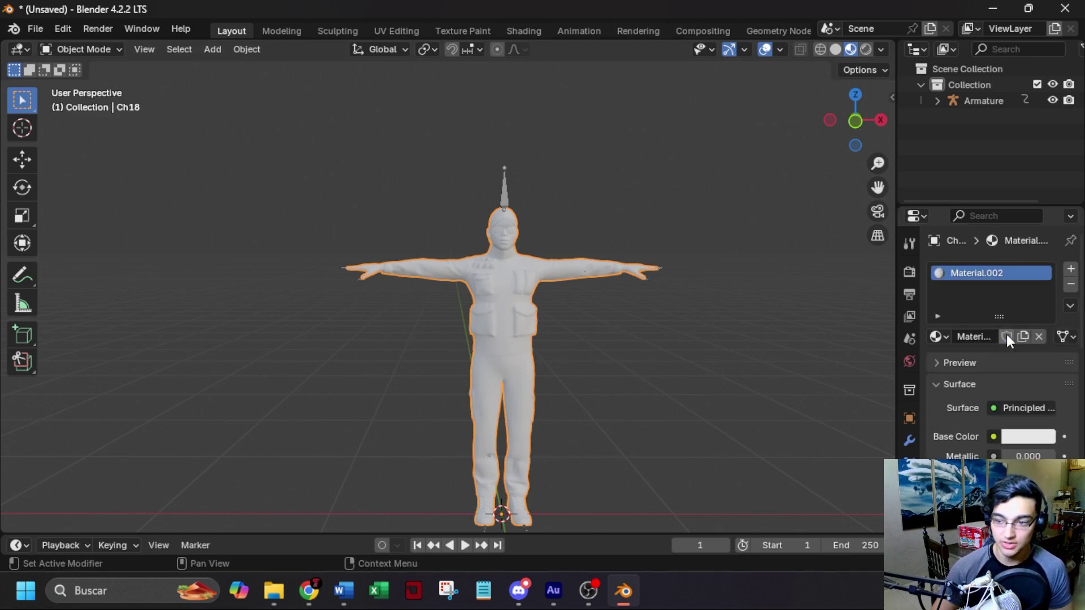
left_click(1020, 438)
left_click_drag(961, 263, 959, 304)
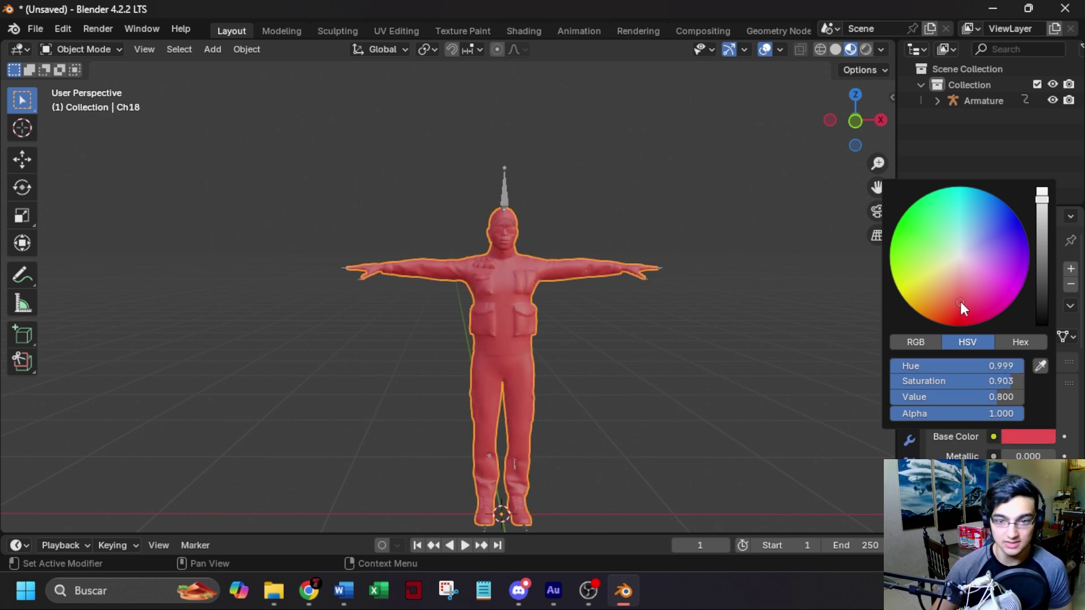
- Enlarge the timeline area and turn it into a Shader Editor showing the character material's nodes
left_click_drag(61, 535, 62, 389)
left_click(17, 399)
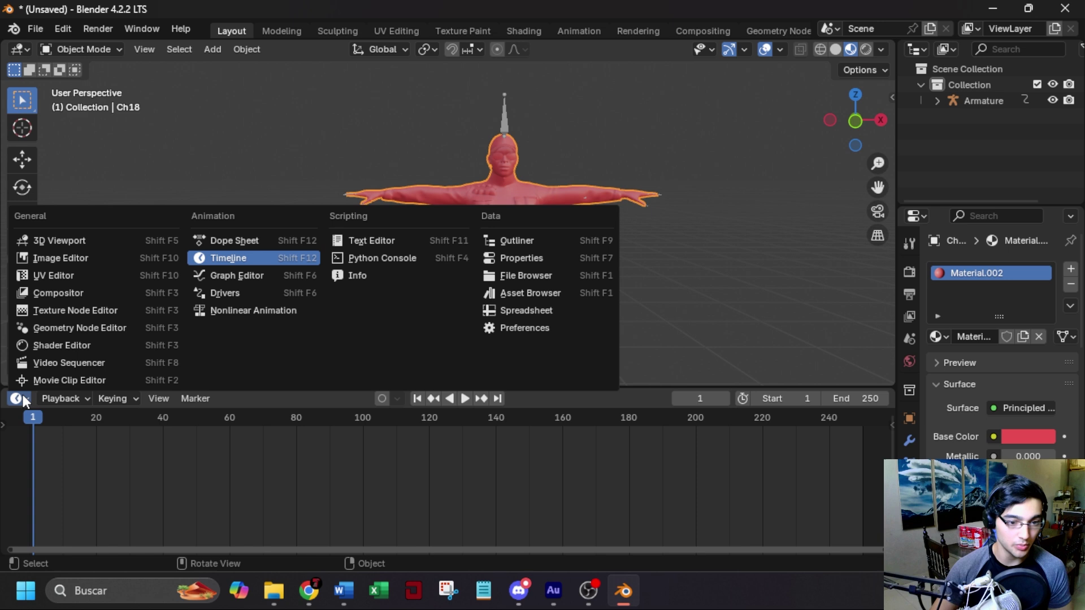
left_click(76, 347)
key("n")
scroll(398, 498, "up", 8)
middle_click_drag(398, 498, 499, 508)
scroll(532, 499, "up", 3)
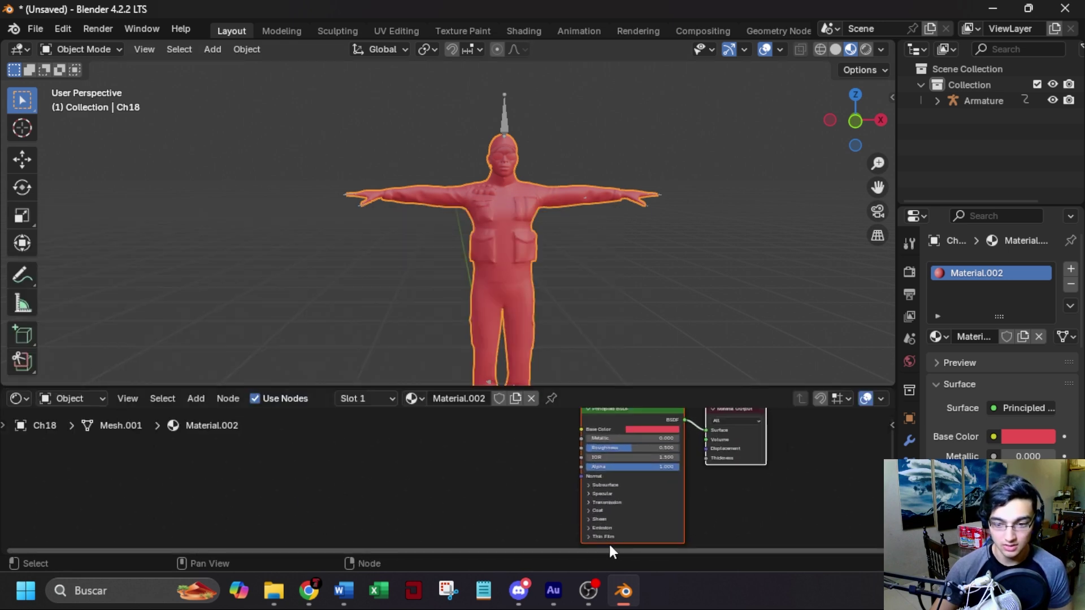
- Add a Fresnel node, connect its Fac output to the Principled BSDF's emission color, and set the emission strength to 2
key("shift+a")
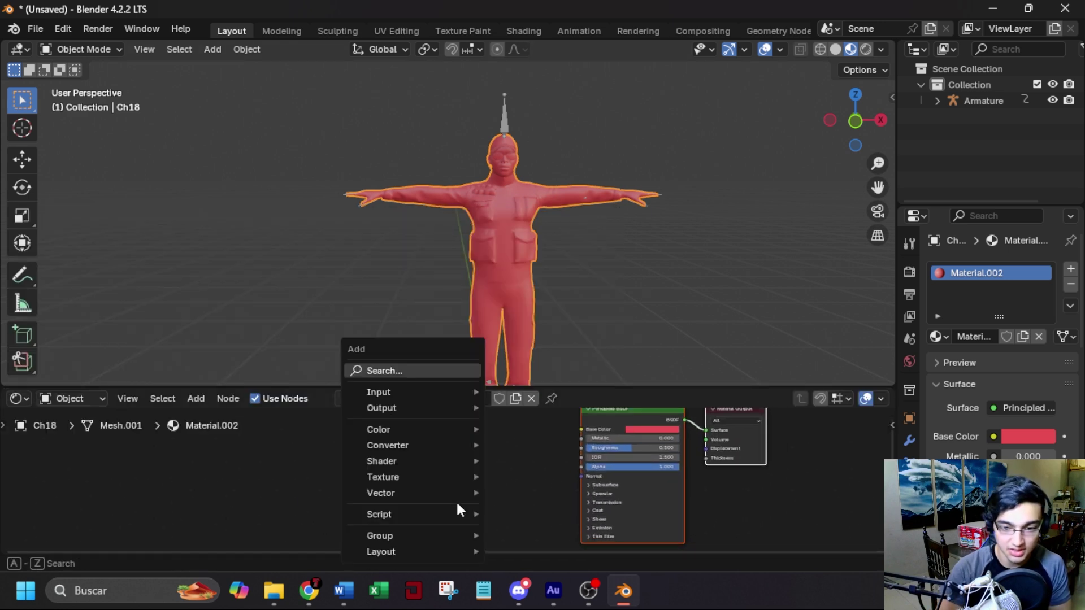
type("fre")
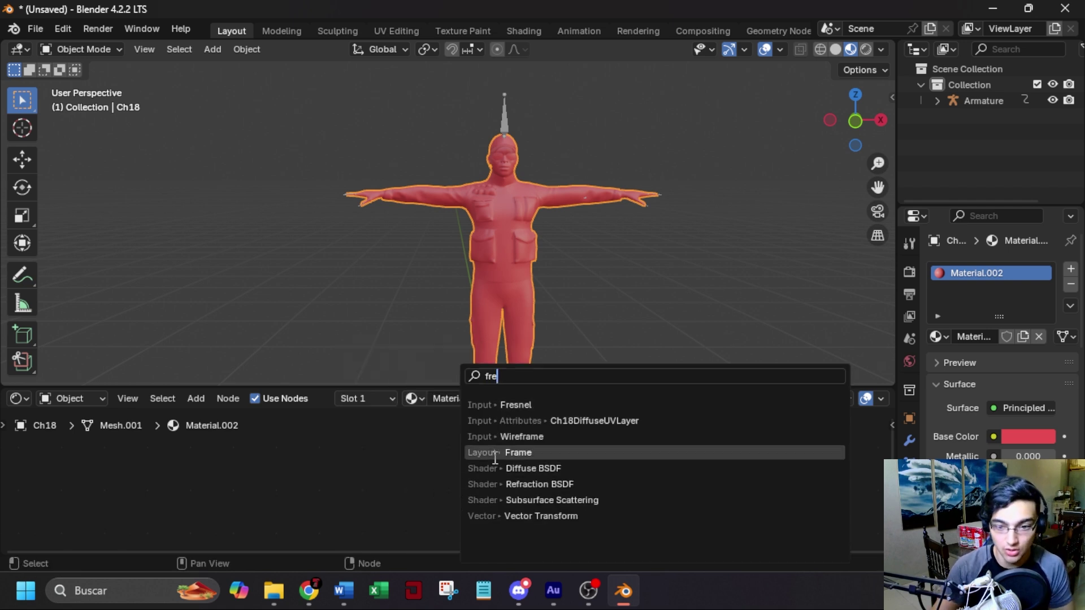
left_click(511, 405)
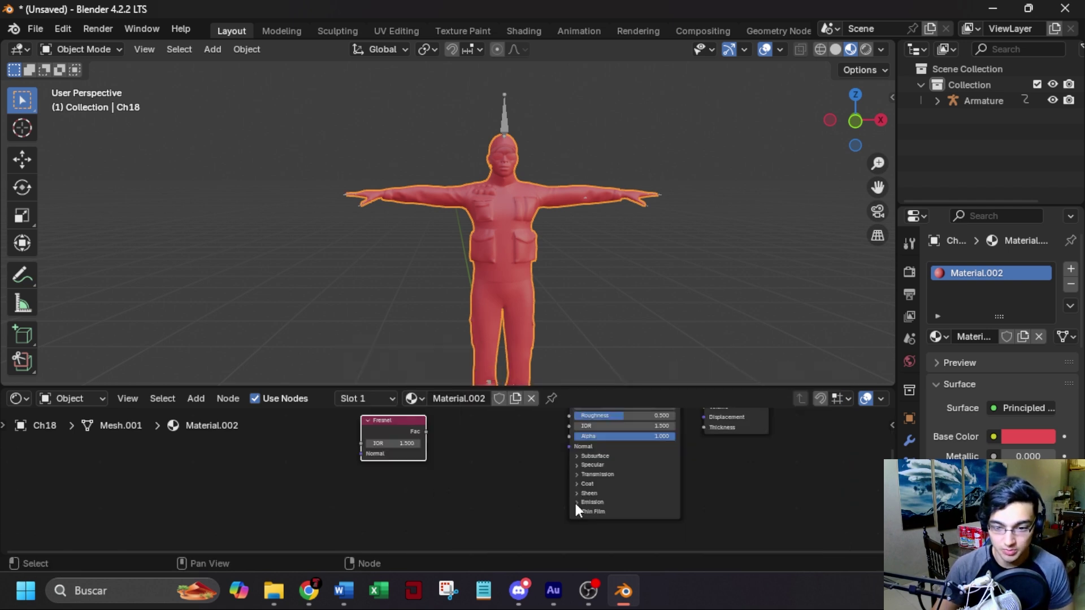
left_click(575, 503)
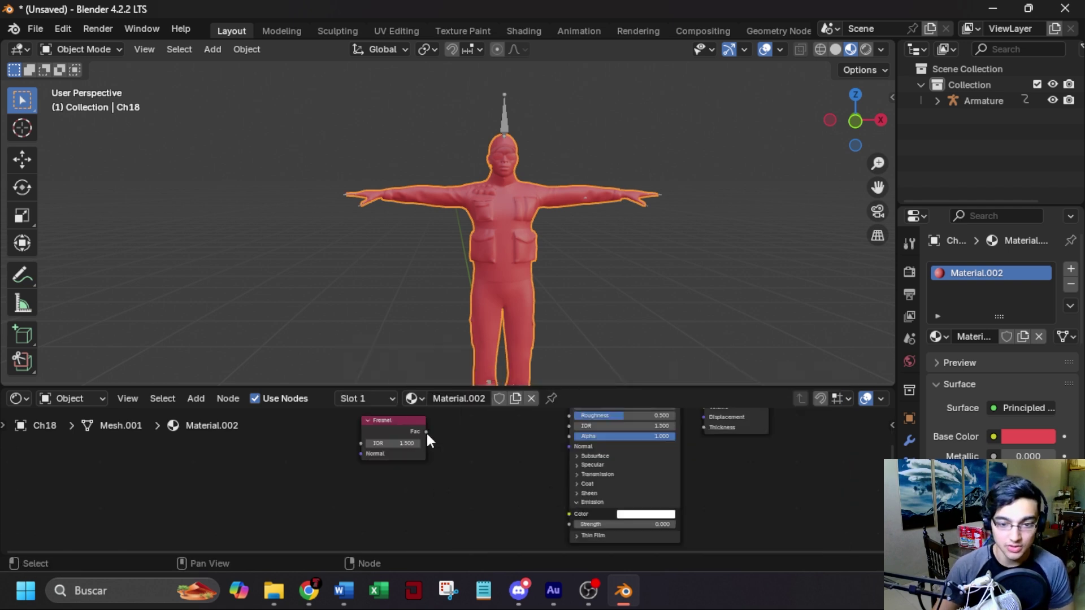
left_click_drag(426, 433, 556, 508)
left_click_drag(623, 525, 674, 525)
left_click(639, 525)
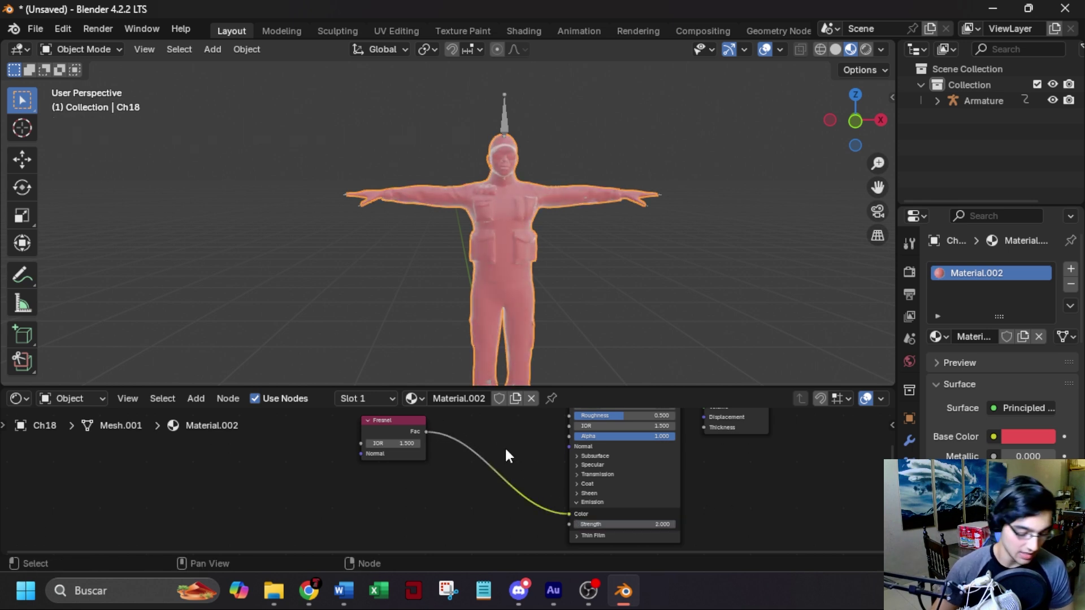
- Insert a Color Ramp between the Fresnel and emission color, moving the black stop to about 0.14 and the white stop to about 0.76
key("shift+a")
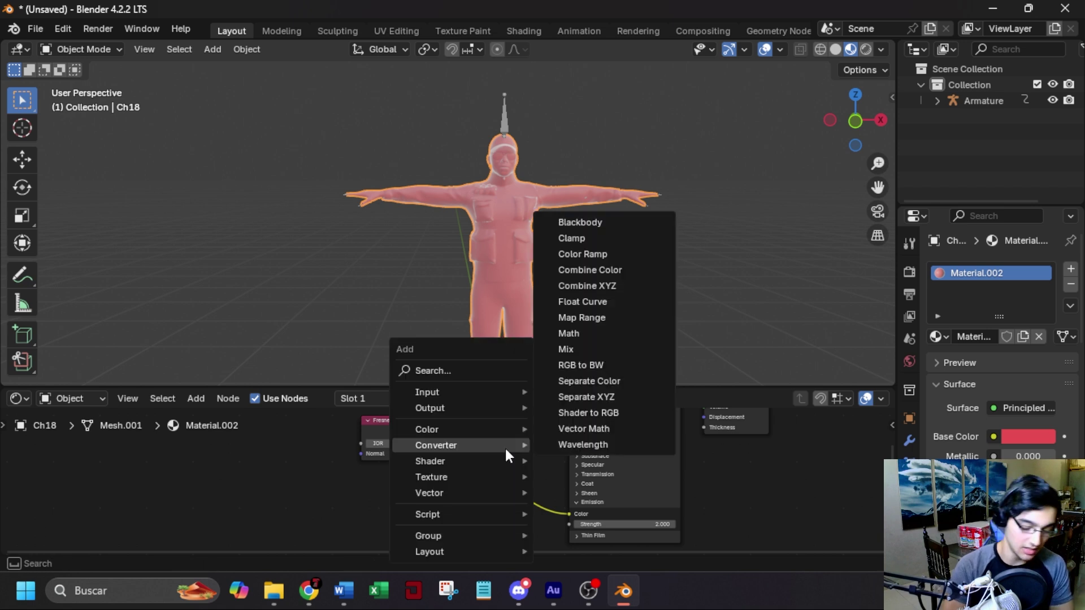
type("co")
left_click(560, 422)
left_click(466, 437)
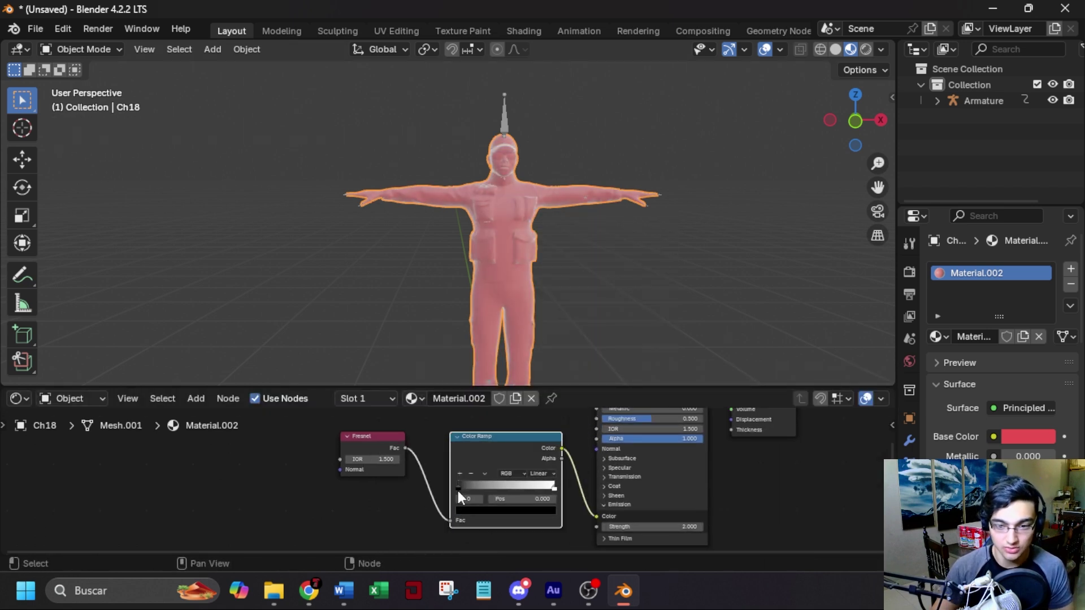
mouse_move(458, 490)
left_mouse_down()
mouse_move(480, 489)
mouse_move(449, 480)
mouse_move(461, 488)
left_mouse_up()
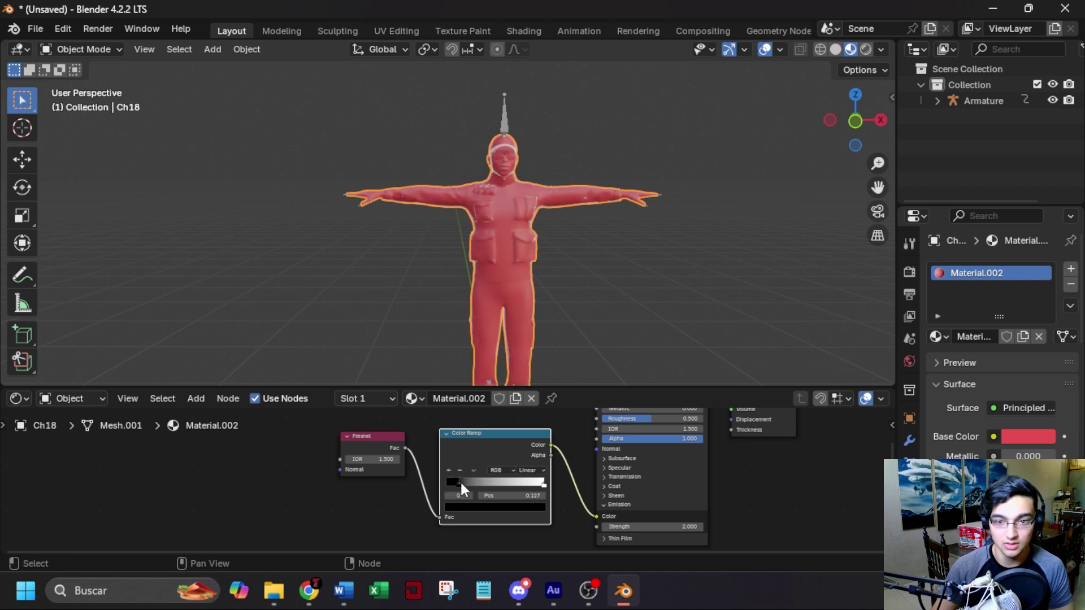
left_click_drag(541, 486, 510, 486)
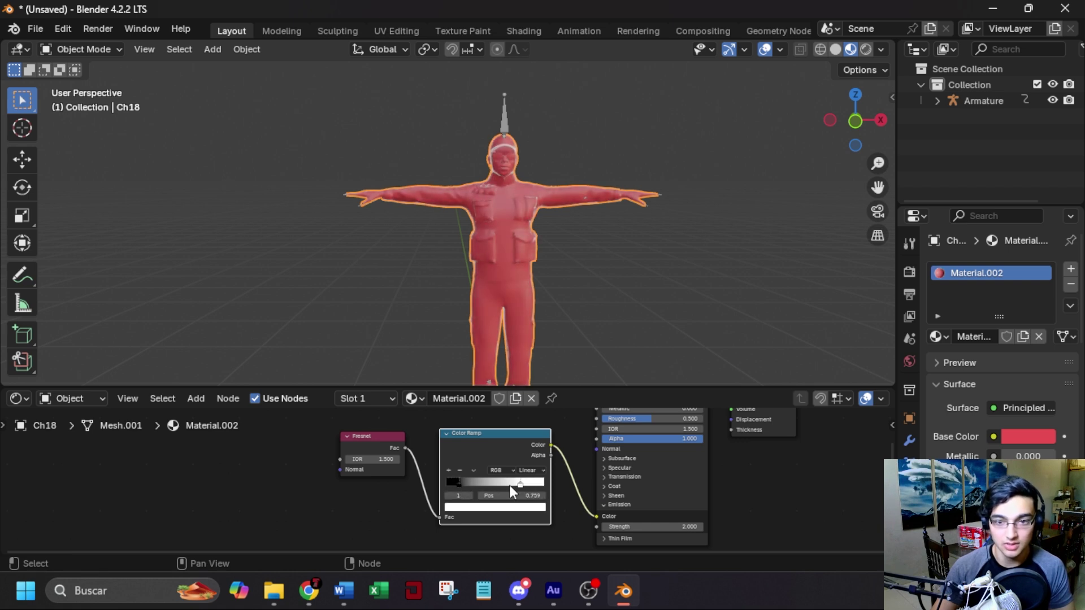
left_click(535, 133)
middle_click_drag(534, 132, 526, 136)
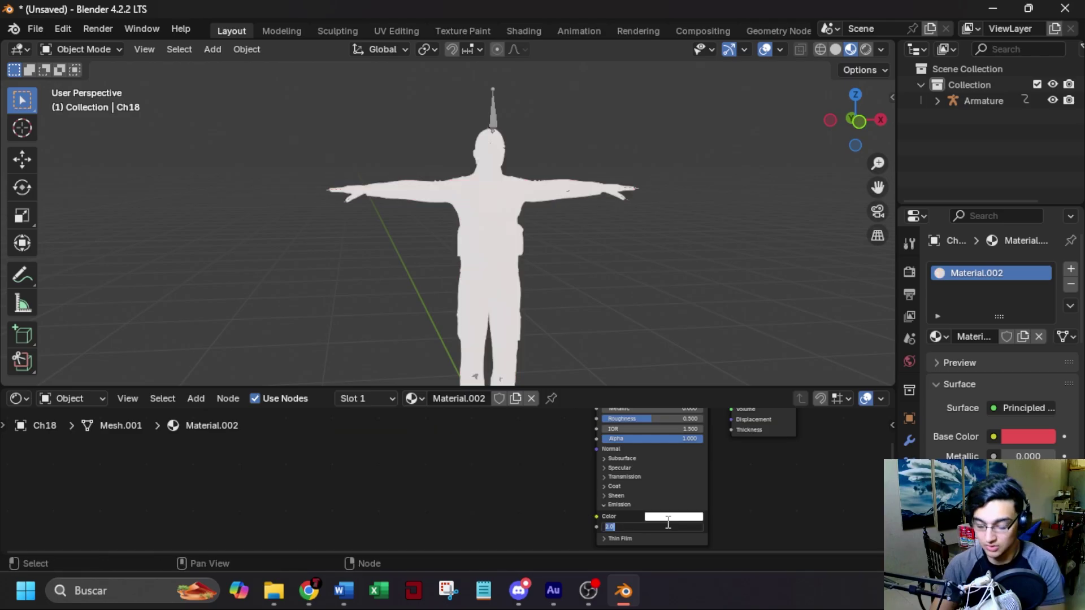
- Set the material's emission strength to 0 and make its base color a more saturated red
type("0")
key("Return")
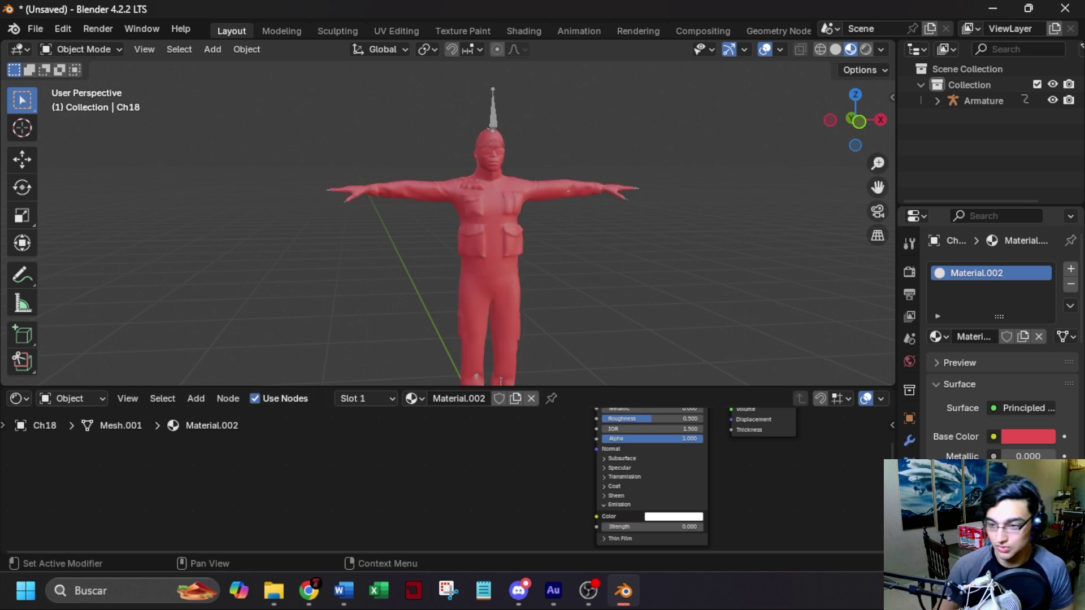
left_click(1018, 437)
left_click_drag(962, 304, 959, 313)
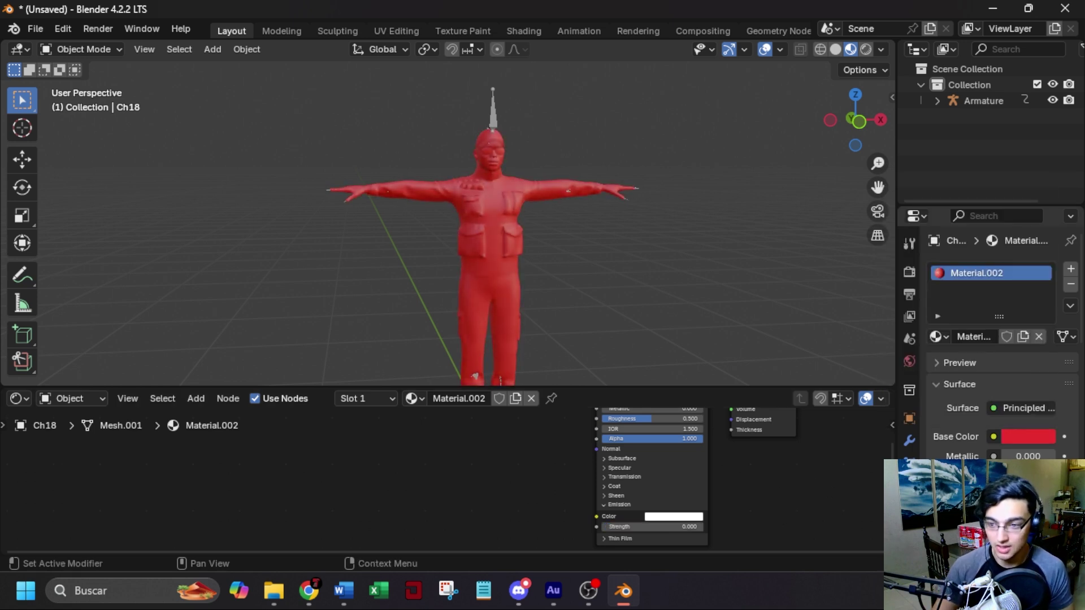
- Lower the material's roughness to about 0.02 for a glossy look
left_click_drag(1030, 475, 1016, 475)
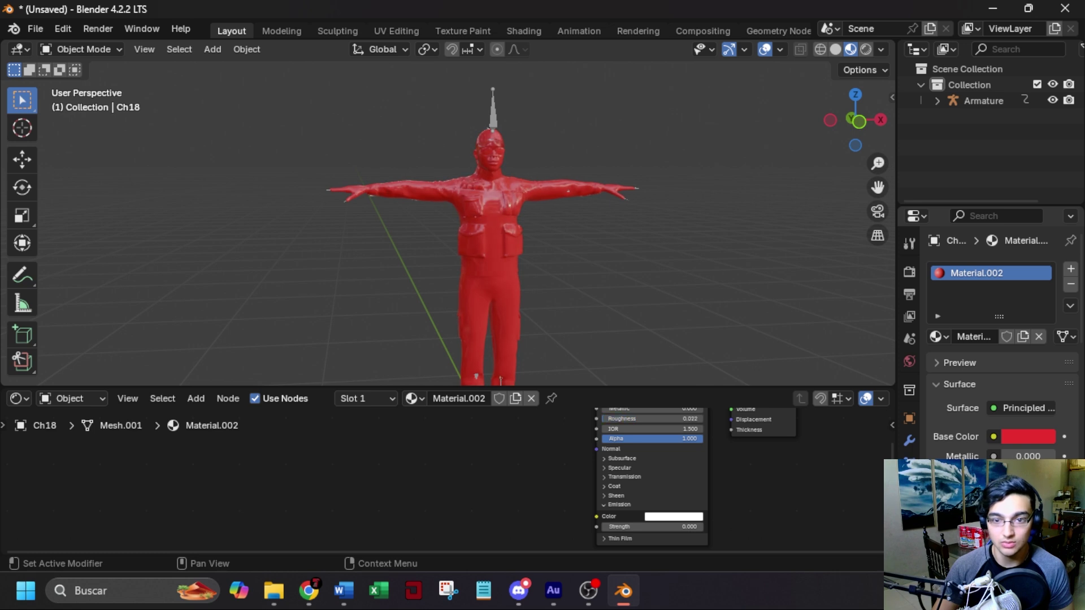
middle_click_drag(559, 260, 530, 274)
middle_click_drag(671, 277, 507, 293)
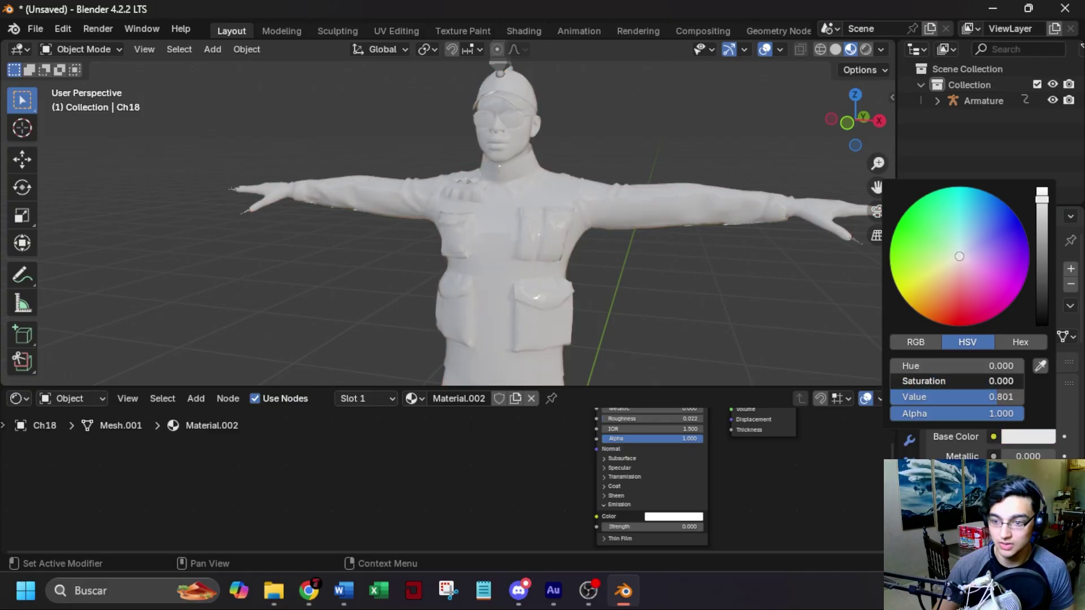
- Darken the material's desaturated base color to light grey and set its metallic value to 1
left_click(1037, 437)
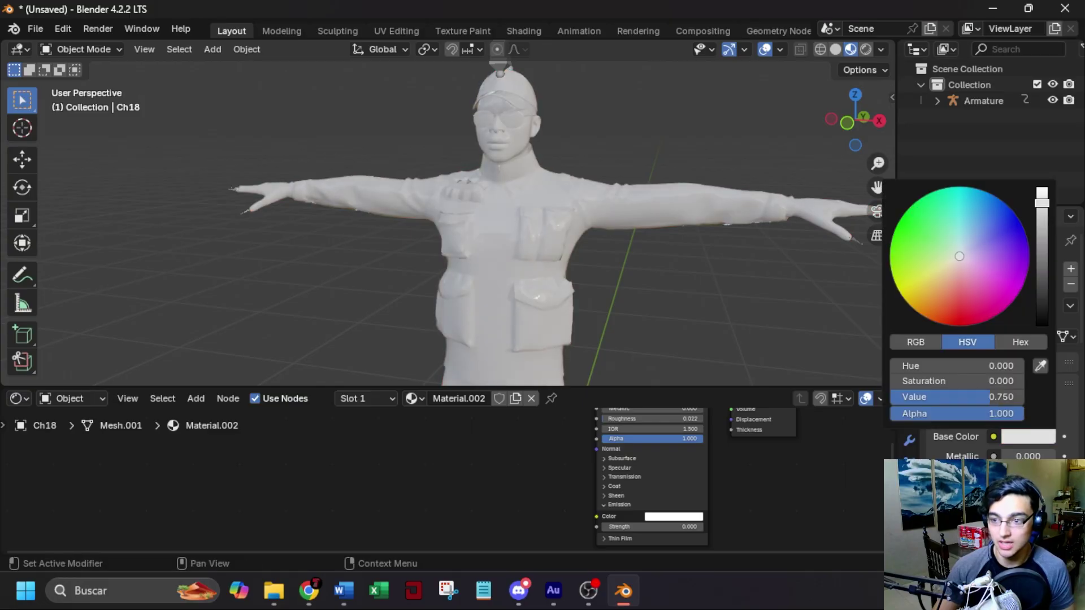
left_click_drag(1041, 203, 1041, 222)
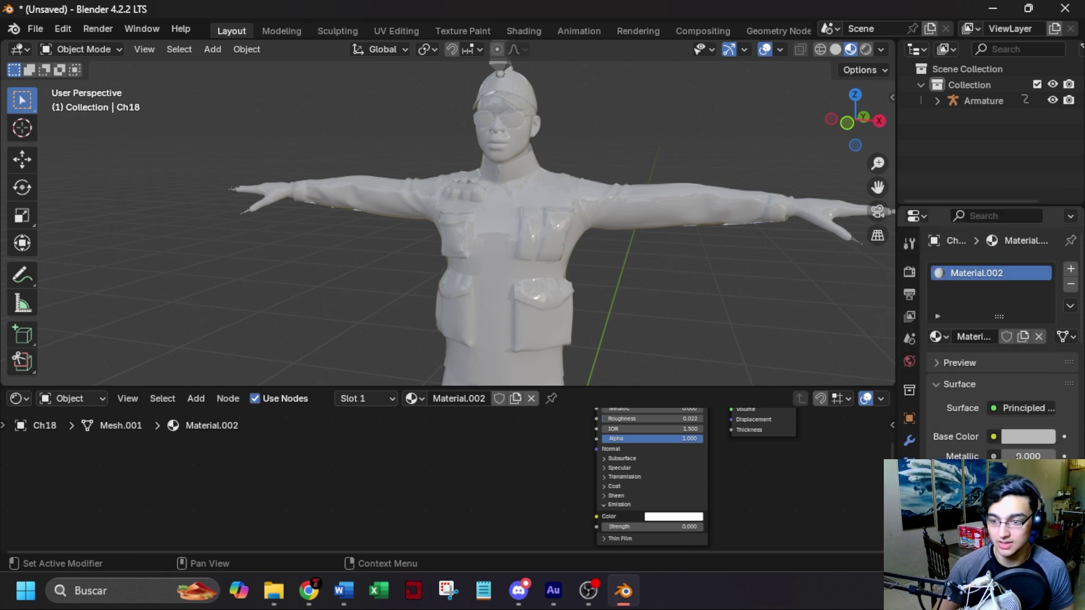
left_click_drag(1005, 456, 1025, 476)
- Switch the character to its original Ch18_Body material and copy the Normal Map node with its linked image texture
scroll(684, 318, "down", 2)
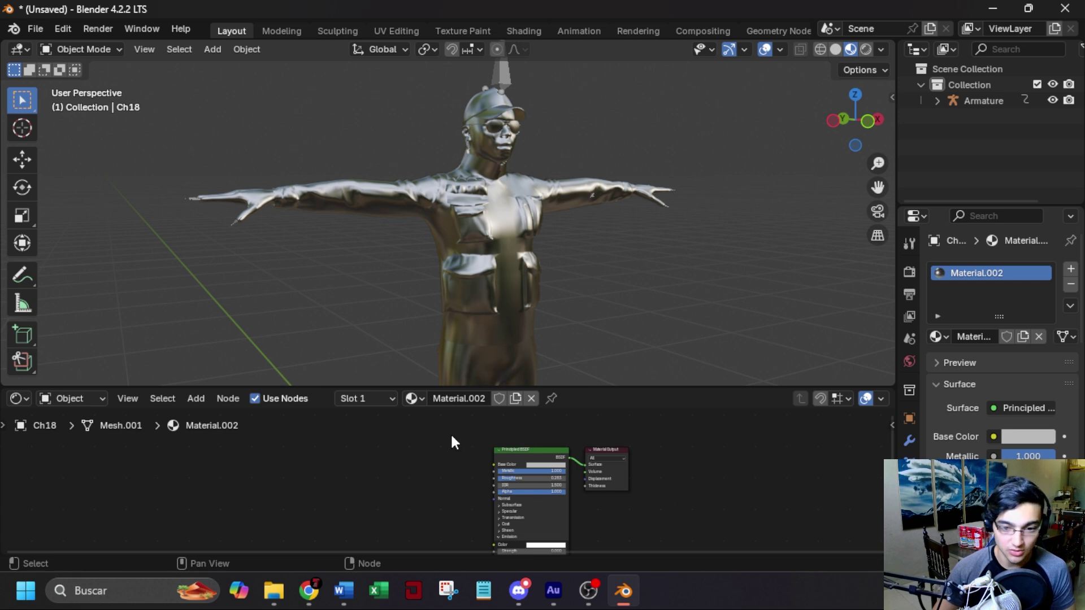
left_click(414, 399)
left_click(441, 212)
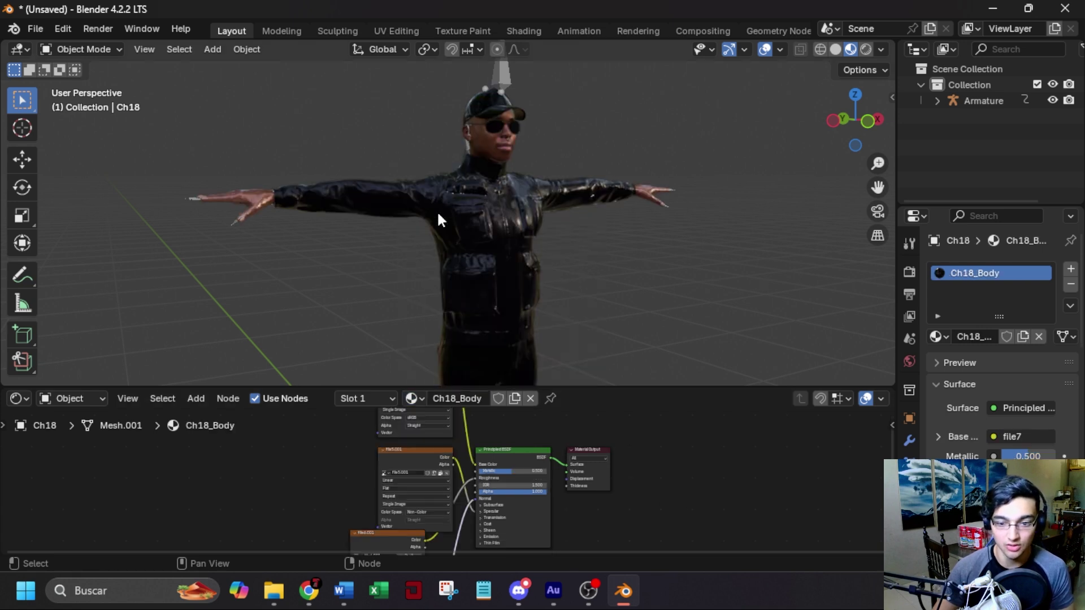
scroll(687, 497, "down", 5)
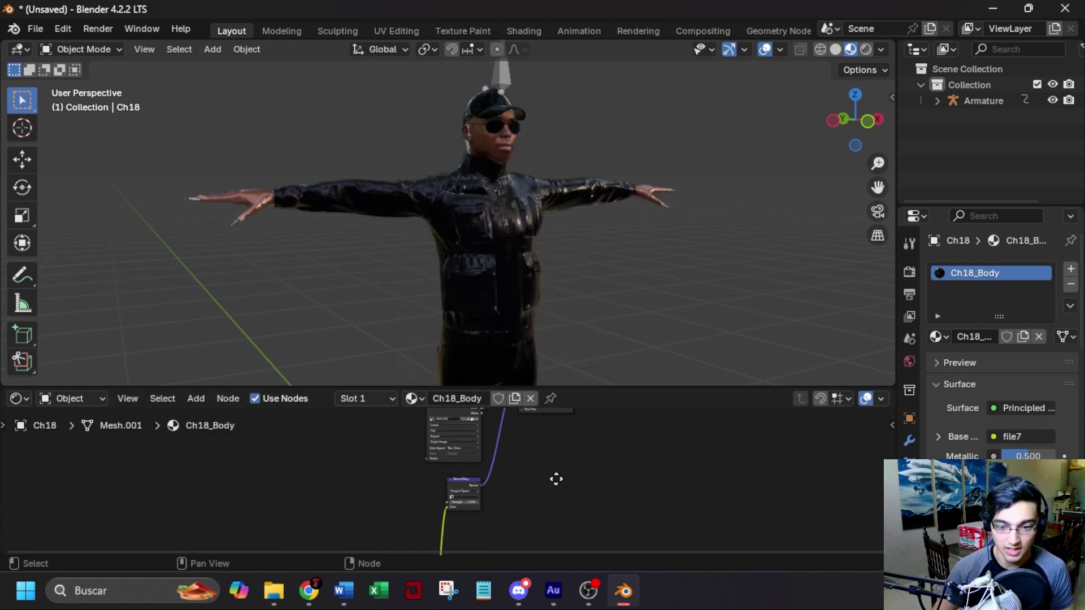
left_click_drag(558, 455, 441, 534)
scroll(442, 533, "down", 1)
- Assign Material.002 to the character again and paste the copied Normal Map and image texture nodes into it
left_click(414, 398)
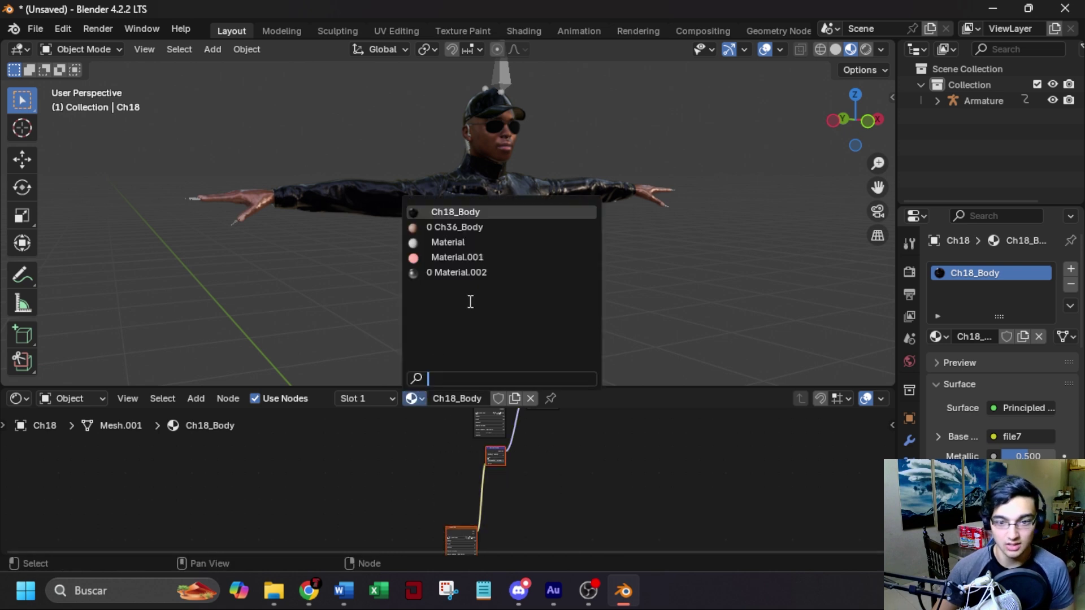
left_click(469, 272)
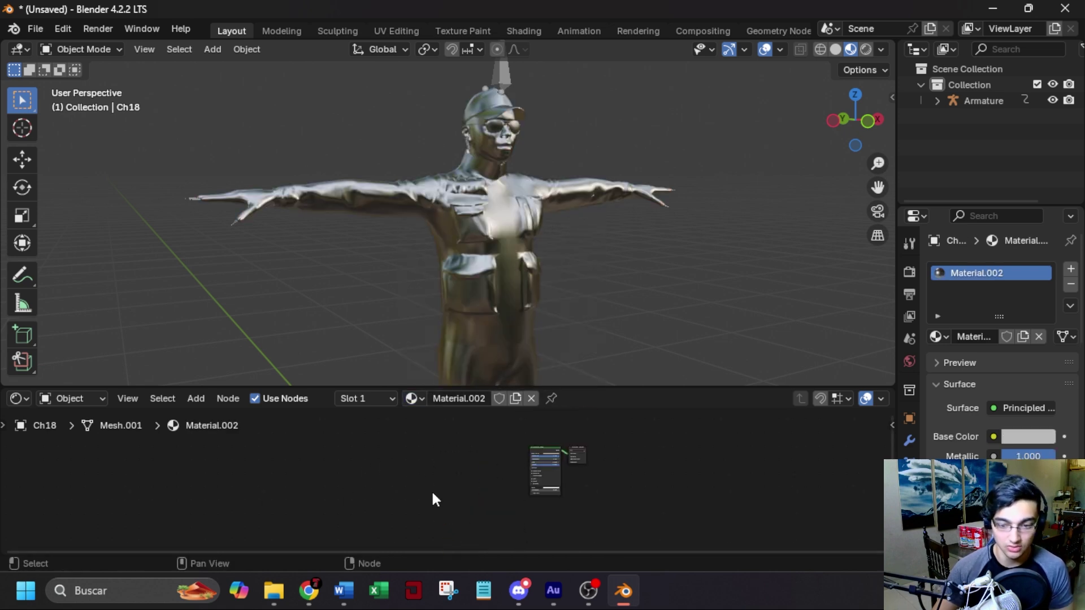
key("ctrl+v")
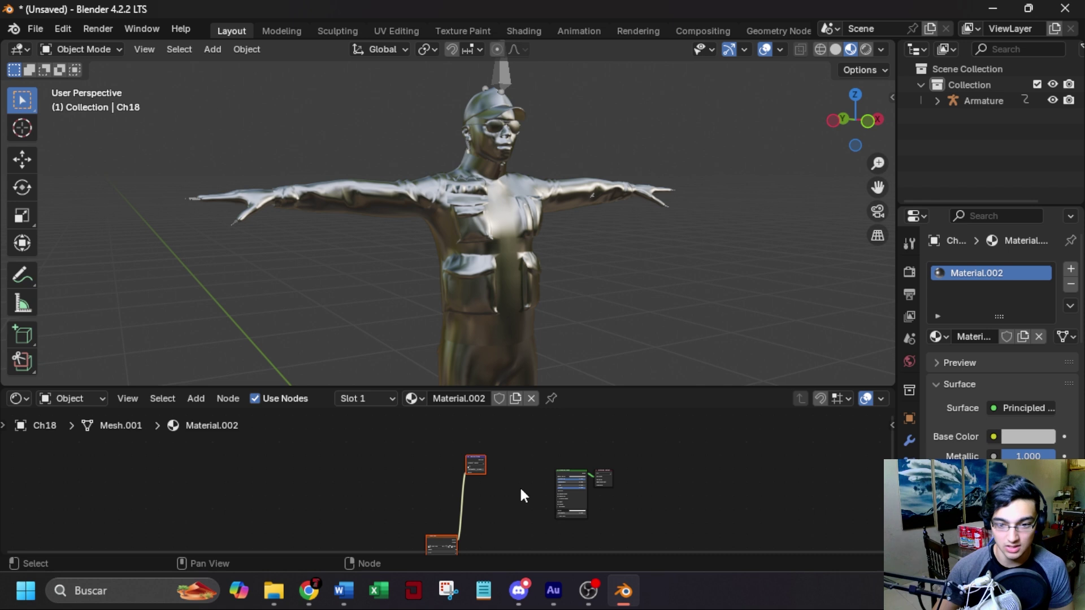
- Connect the Normal Map node's normal output to the Principled BSDF's Normal input
scroll(520, 486, "up", 5)
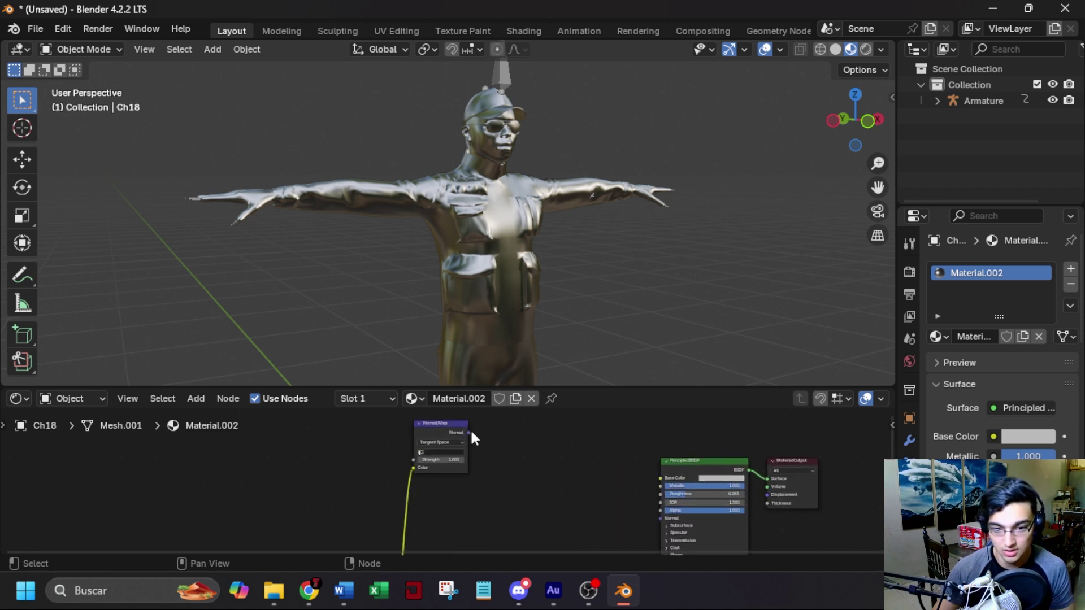
mouse_move(469, 432)
left_mouse_down()
mouse_move(624, 485)
mouse_move(654, 521)
left_mouse_up()
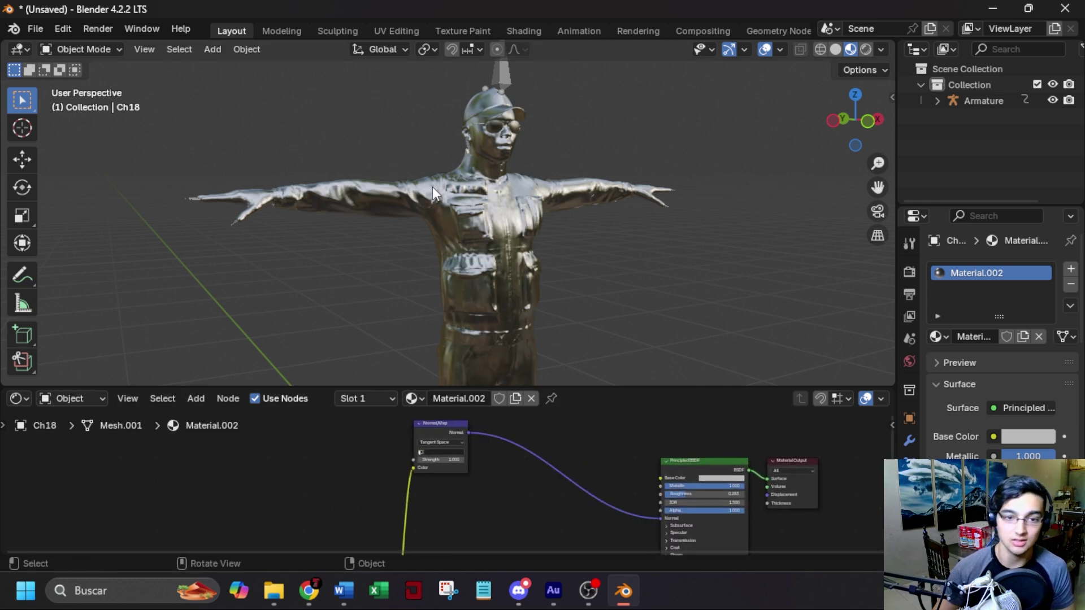
middle_click_drag(668, 267, 585, 284)
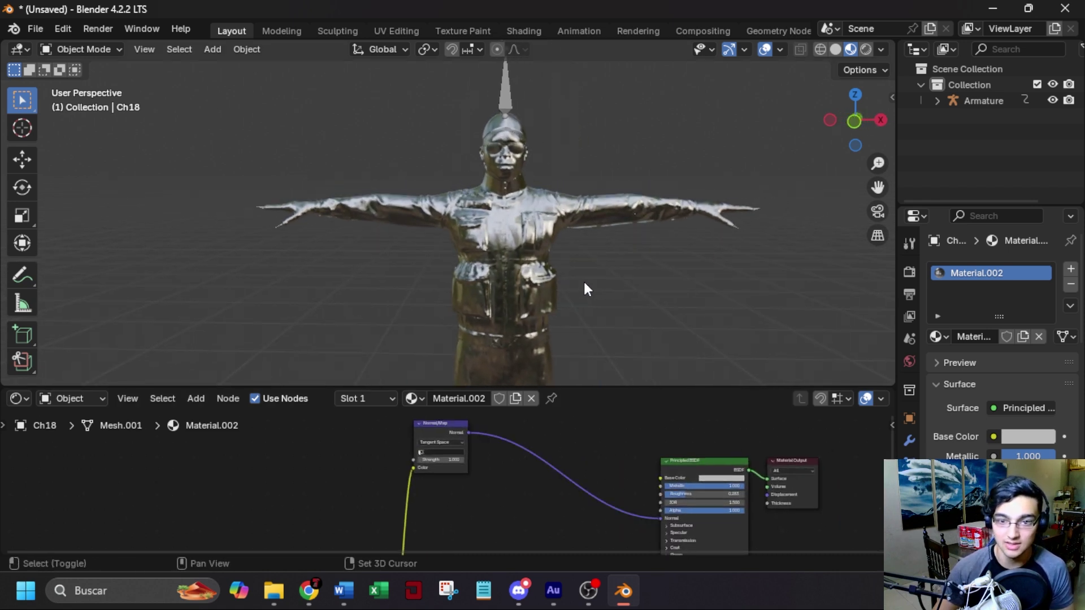
- Move the linked image texture node up next to the Normal Map node
scroll(497, 480, "down", 2)
middle_click_drag(486, 503, 519, 430)
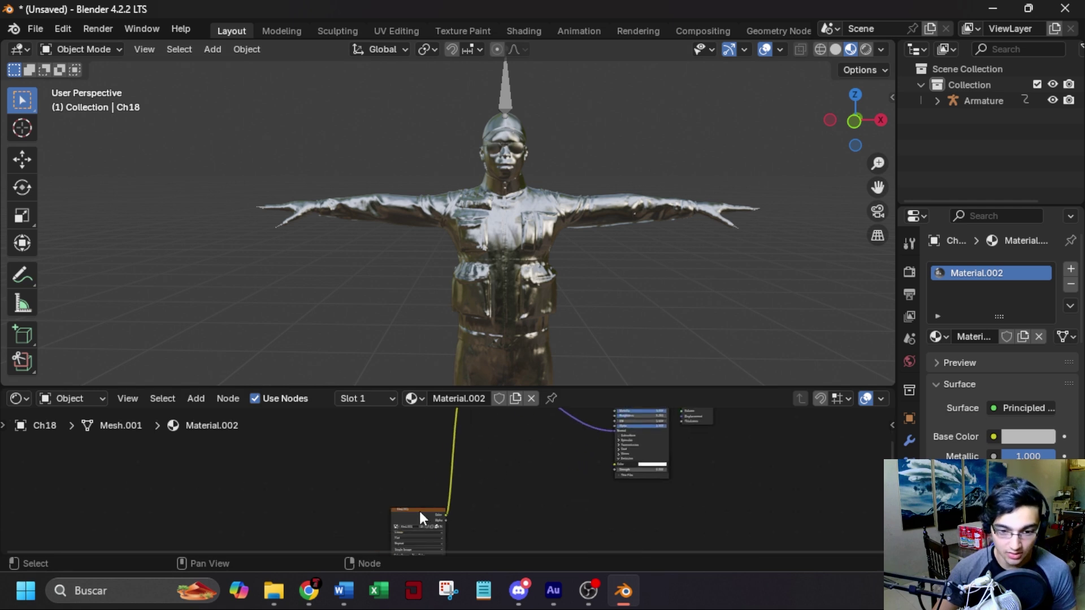
left_click_drag(418, 517, 430, 424)
scroll(467, 508, "up", 3)
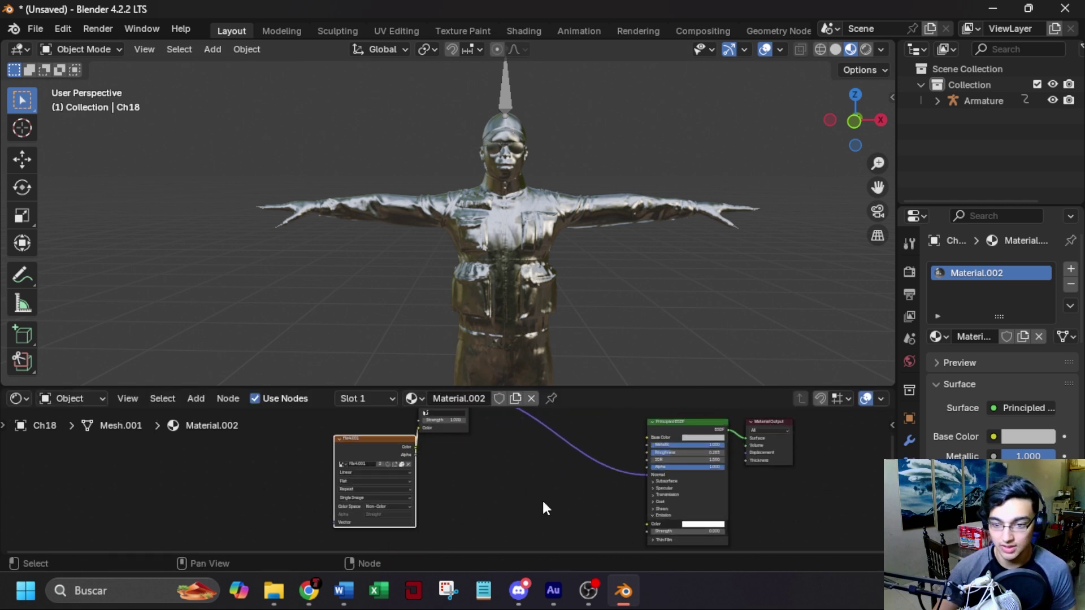
- Set the material's metallic value to 0 and roughness to 0.5, and make its base color a fully saturated red
scroll(549, 494, "up", 4)
middle_click_drag(550, 492, 443, 499)
scroll(444, 499, "down", 4)
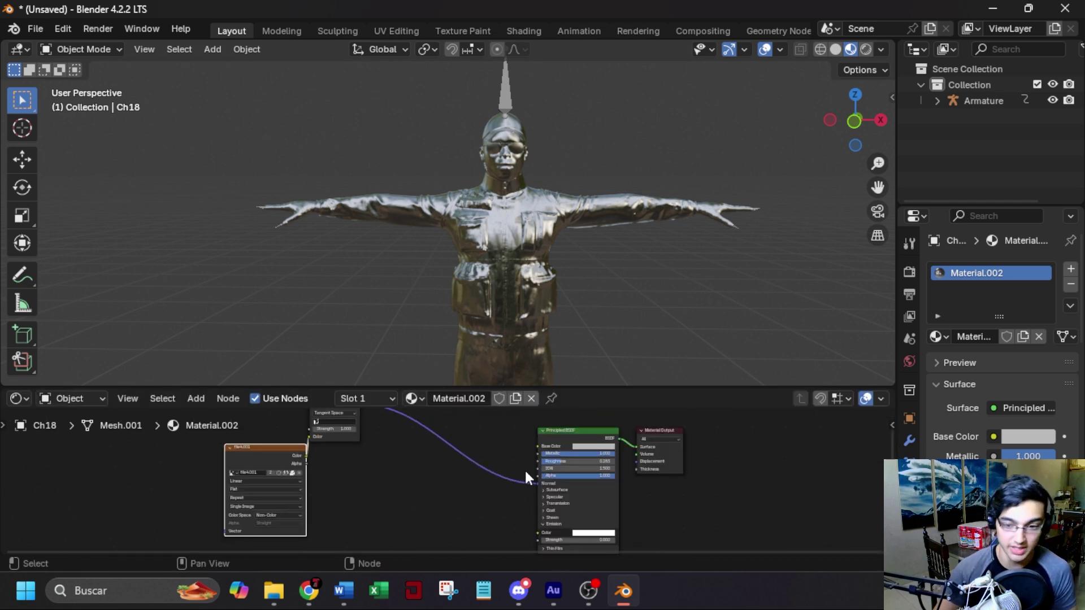
left_click_drag(525, 477, 537, 483)
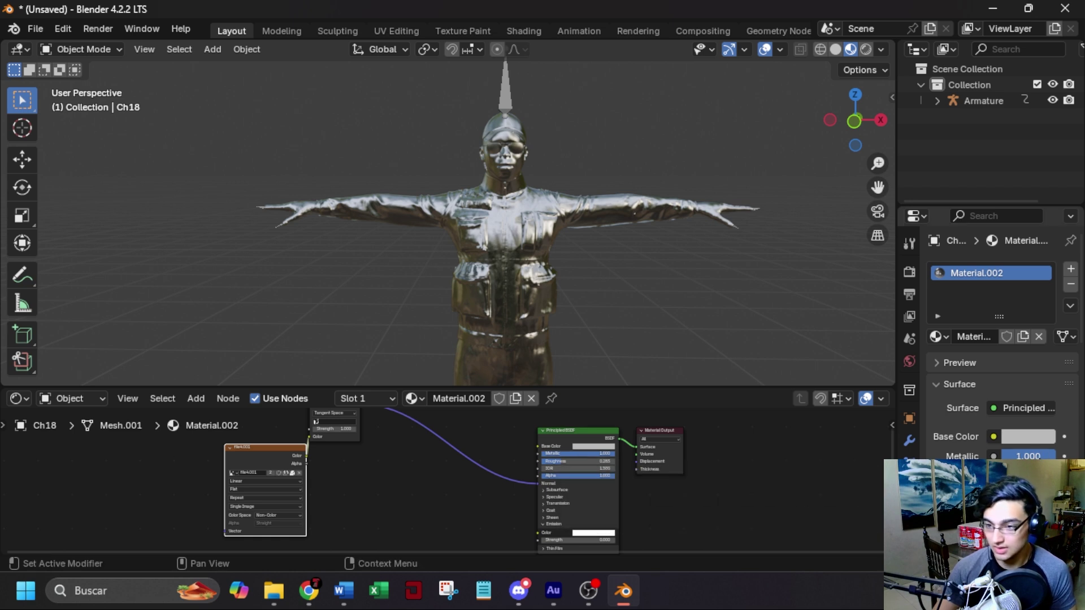
left_click_drag(1053, 456, 1000, 457)
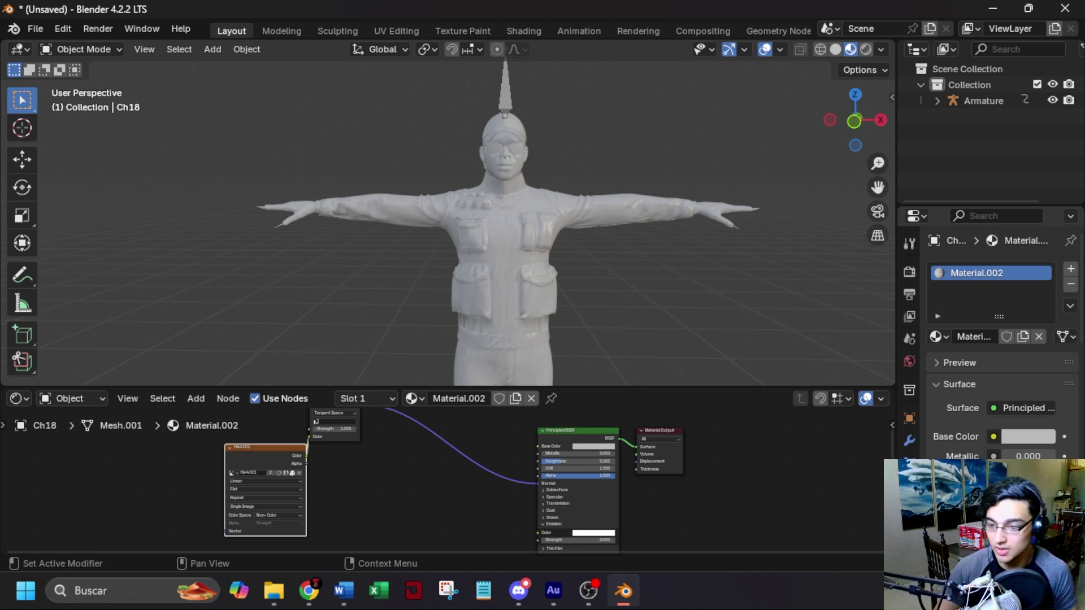
left_click(1023, 437)
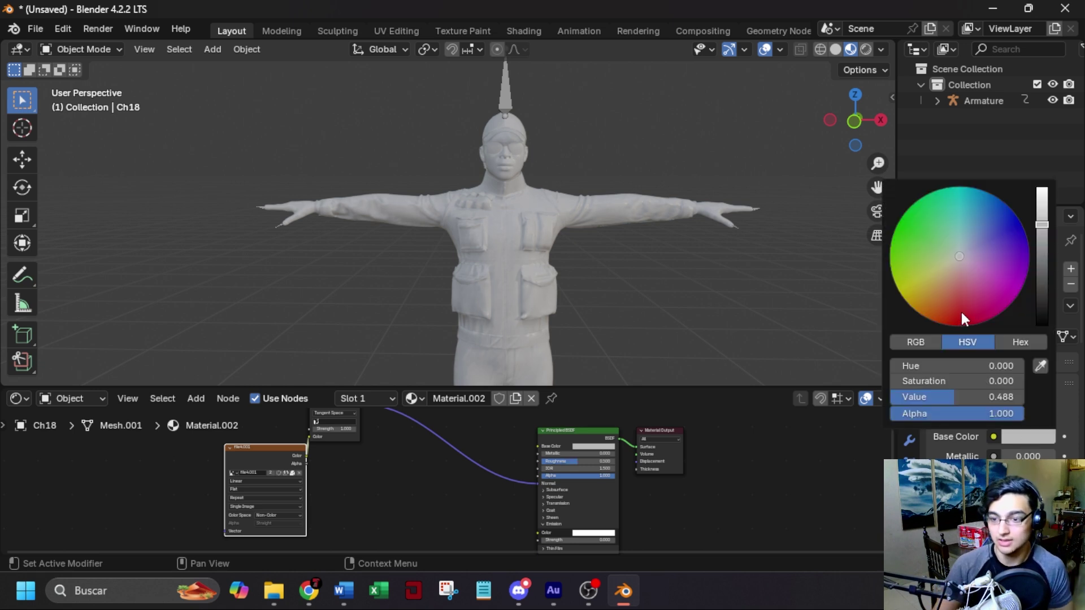
left_click_drag(959, 310, 959, 324)
- Sample the red base color as the material's emission color and set the emission strength to 10
scroll(1037, 423, "down", 5)
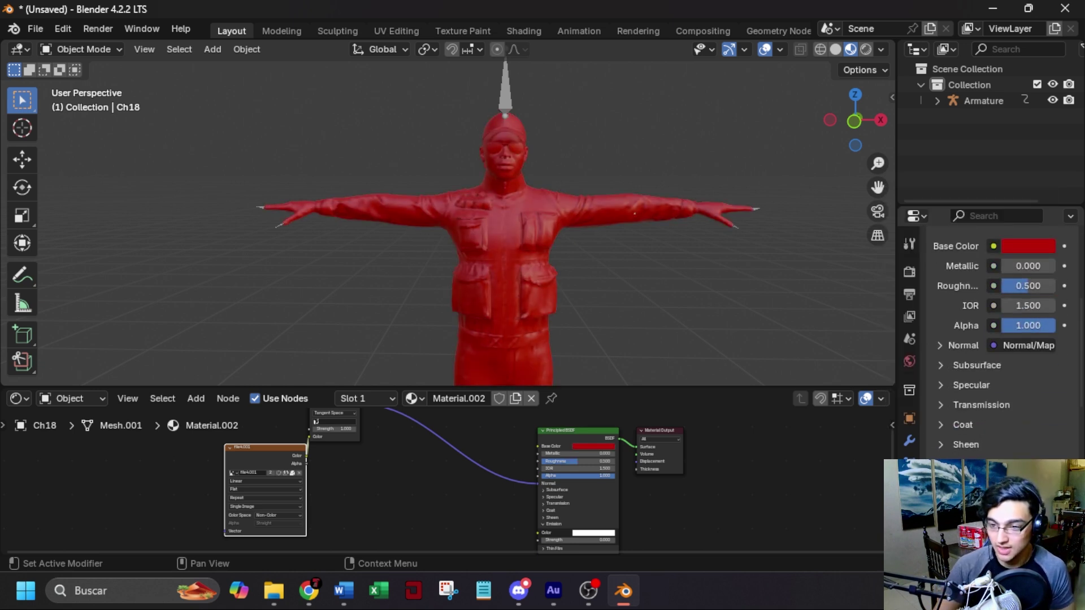
left_click(1029, 277)
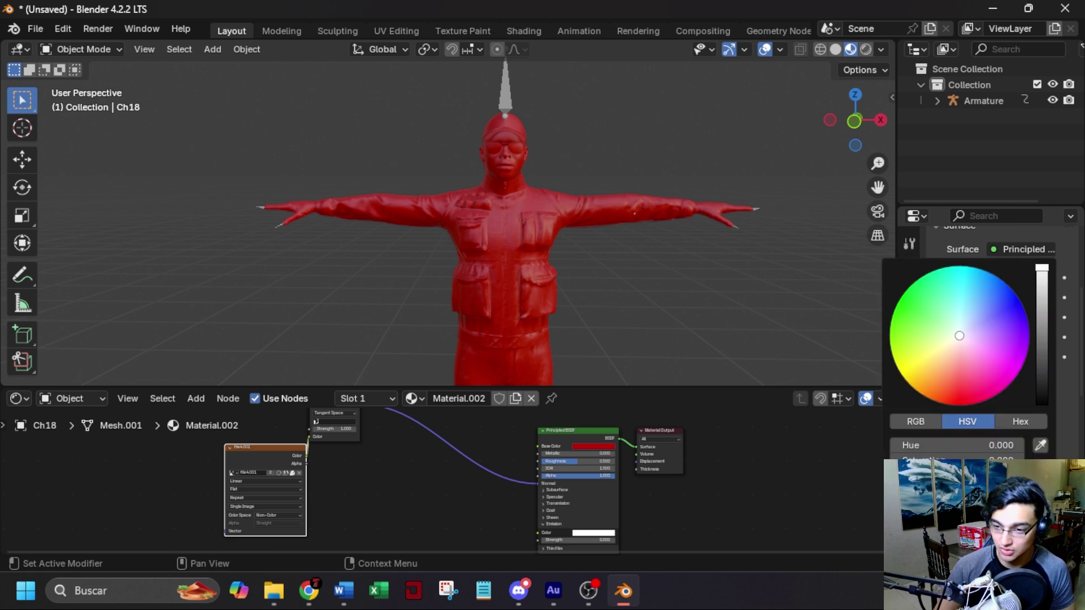
left_click(1041, 445)
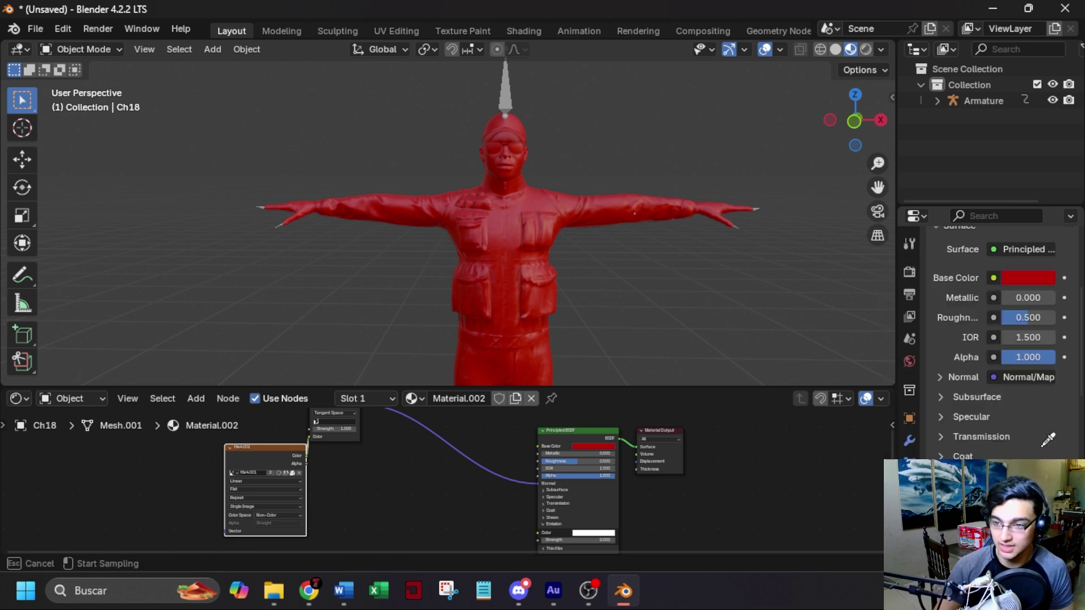
left_click(1023, 275)
left_click_drag(1028, 537, 1065, 537)
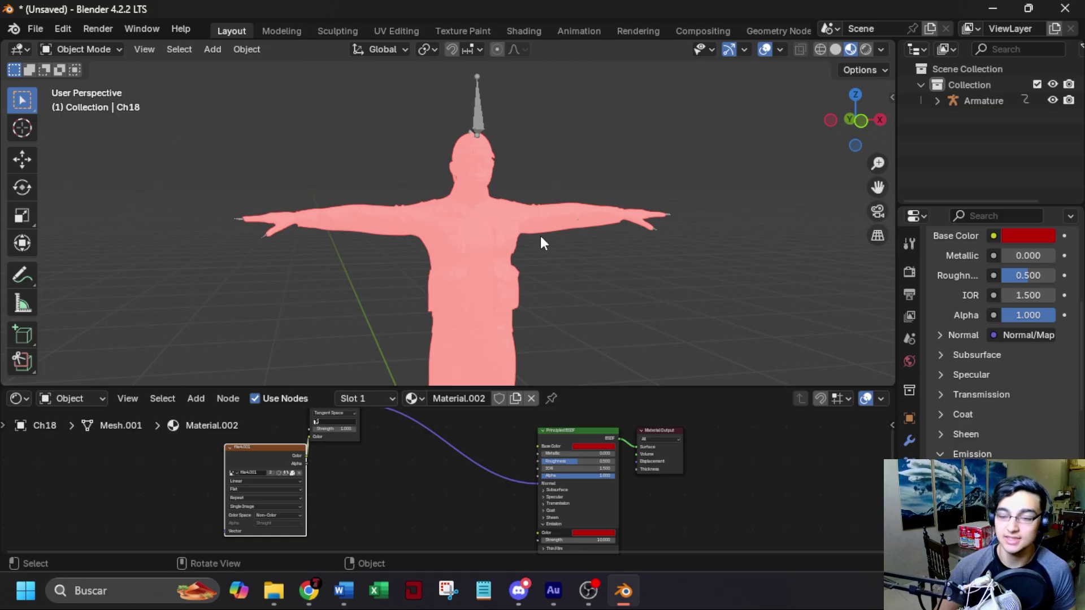
- Set the scene's color management view transform to Standard
left_click(909, 271)
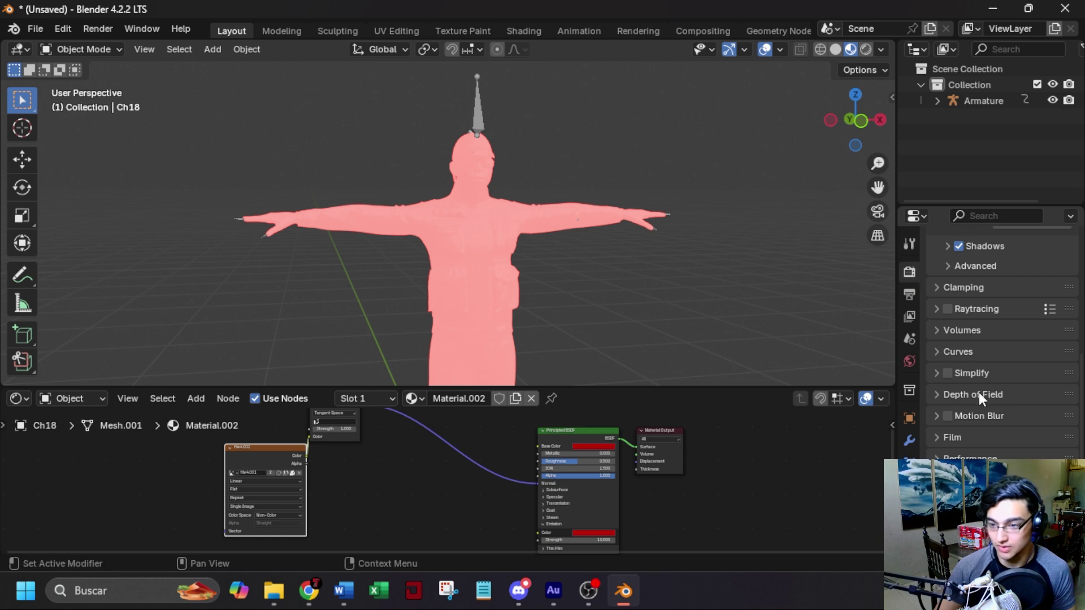
scroll(991, 425, "down", 6)
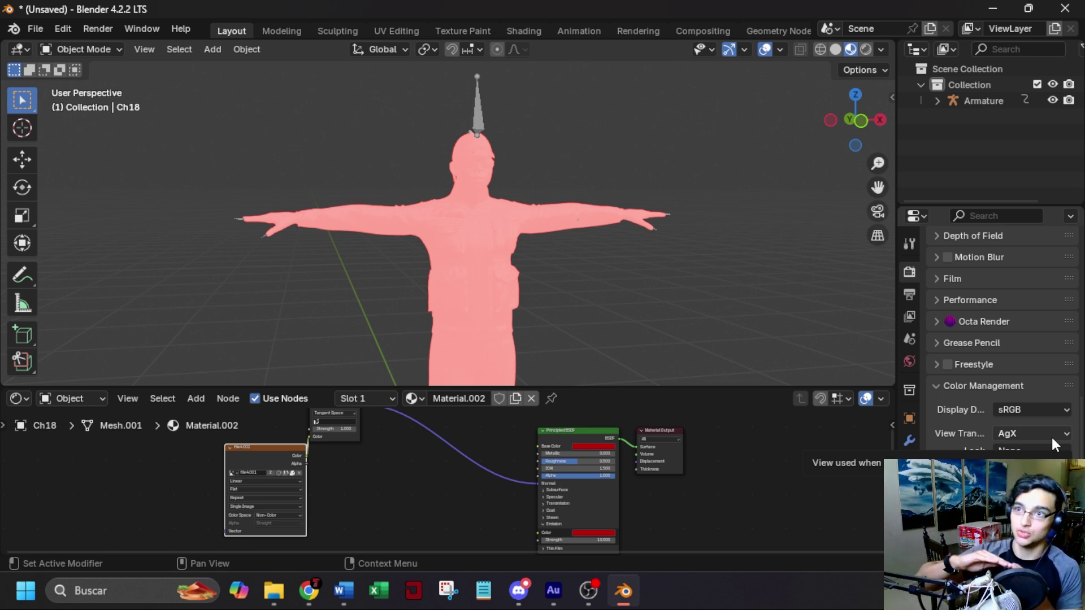
left_click(1018, 433)
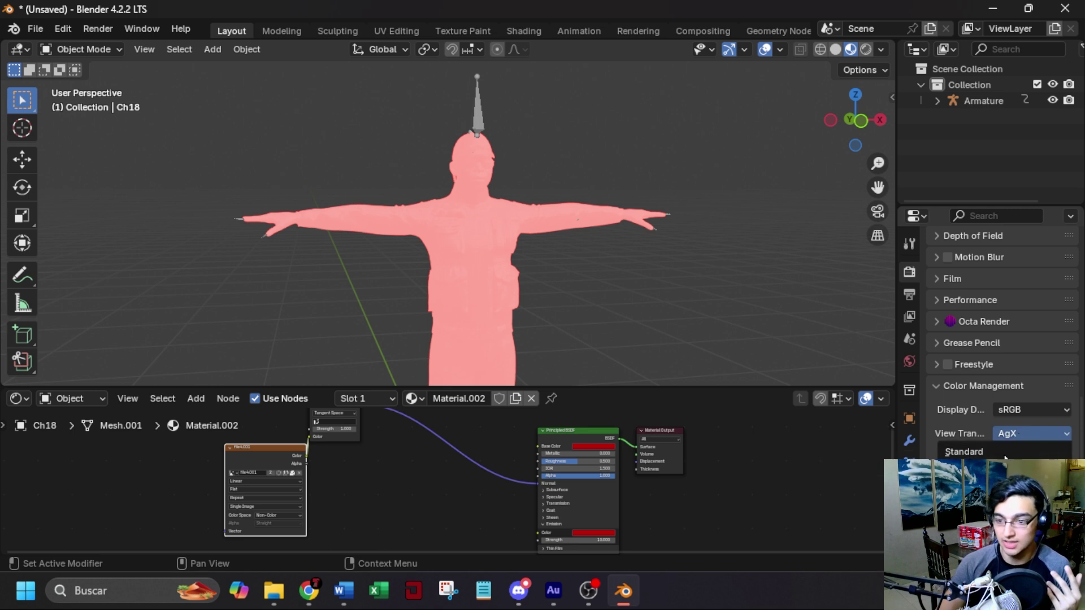
left_click(1017, 450)
- Inspect the emission settings in the Principled BSDF node and switch the color management view transform to Filmic
middle_click_drag(663, 519, 664, 470)
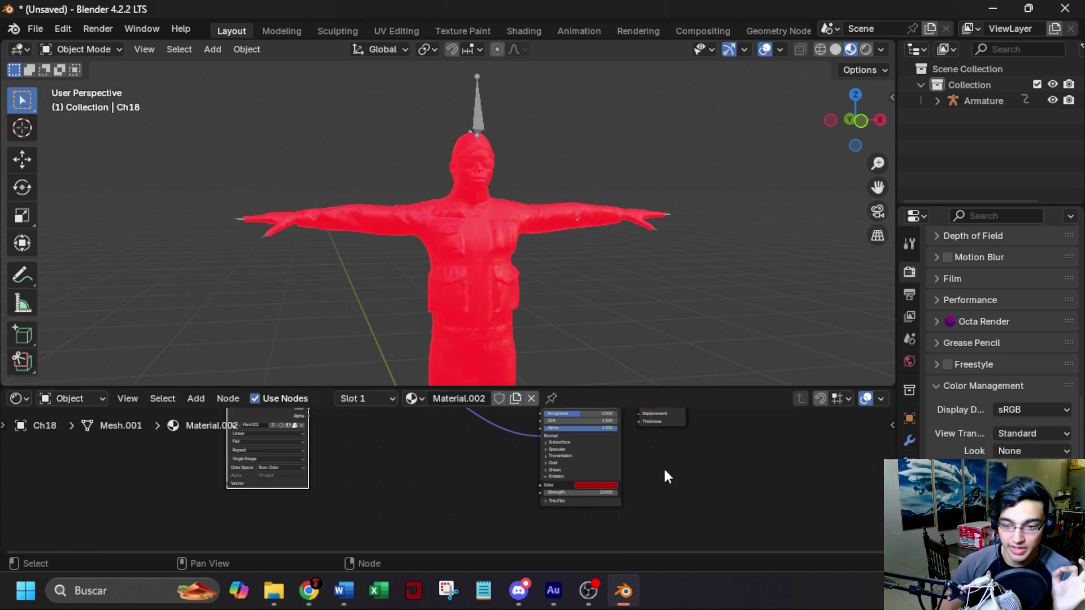
scroll(667, 475, "up", 5)
middle_click_drag(779, 500, 774, 499)
scroll(774, 499, "up", 2)
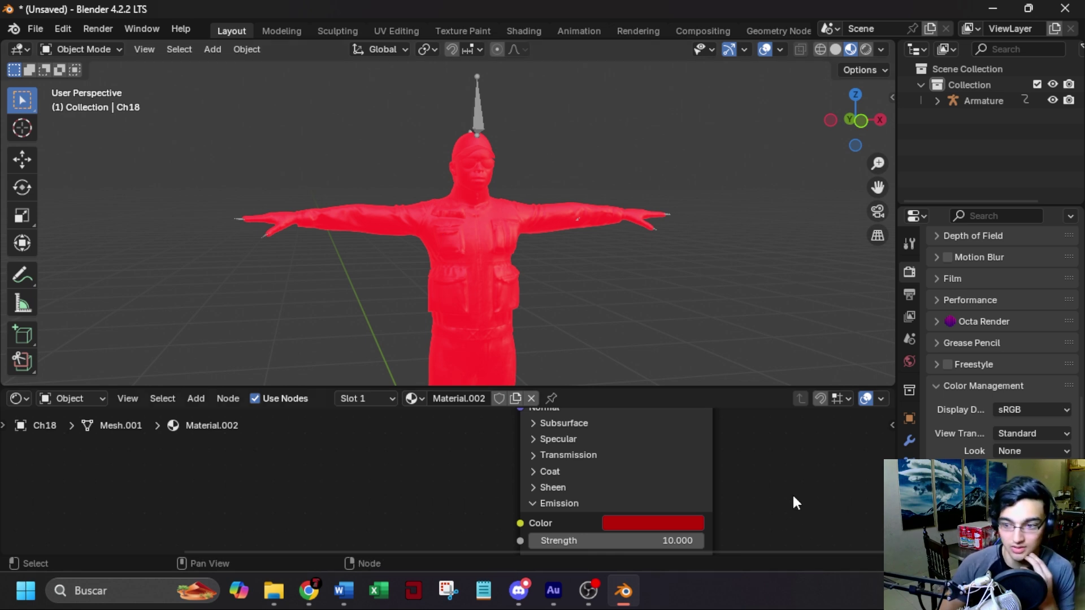
left_click(1052, 435)
left_click(1017, 500)
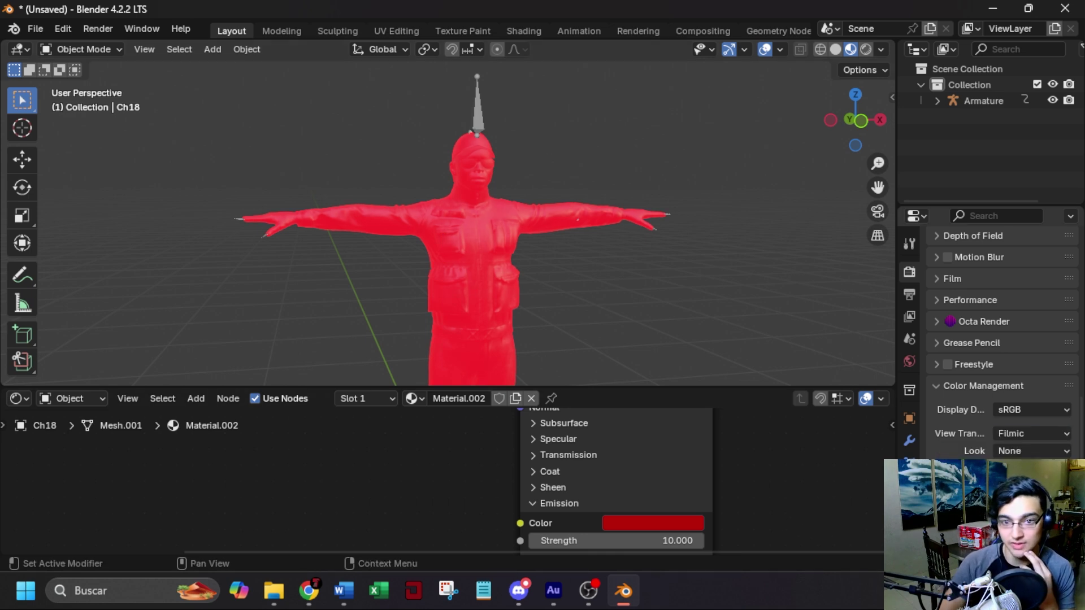